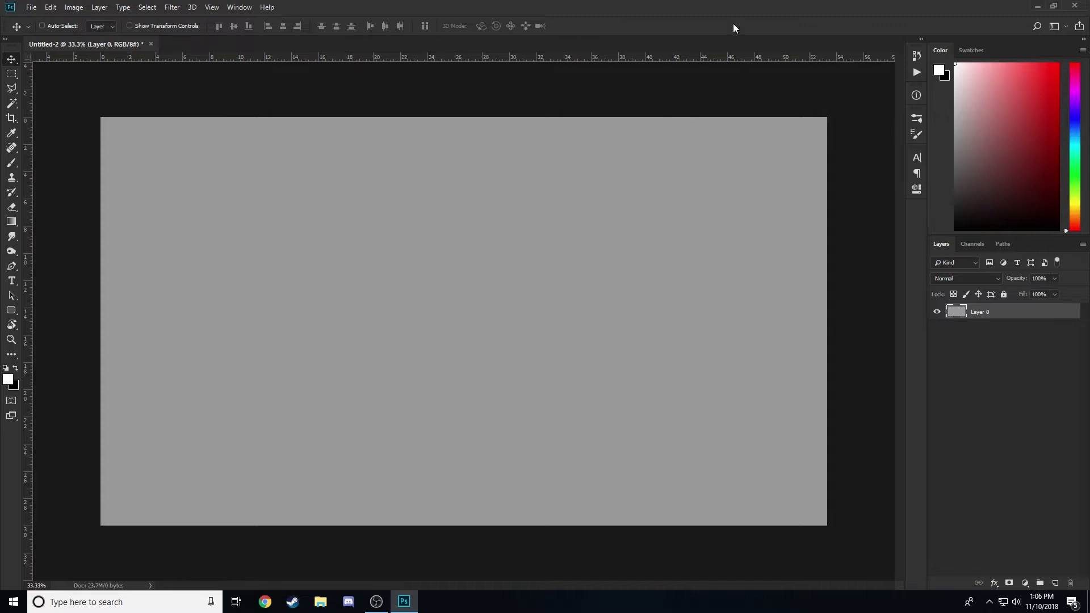
Add the text "3DTEXT" in white 549 pt Peace Sans to the upper part of the canvas.
{"action": "key", "text": "t"}
{"action": "left_click", "coordinate": [388, 251]}
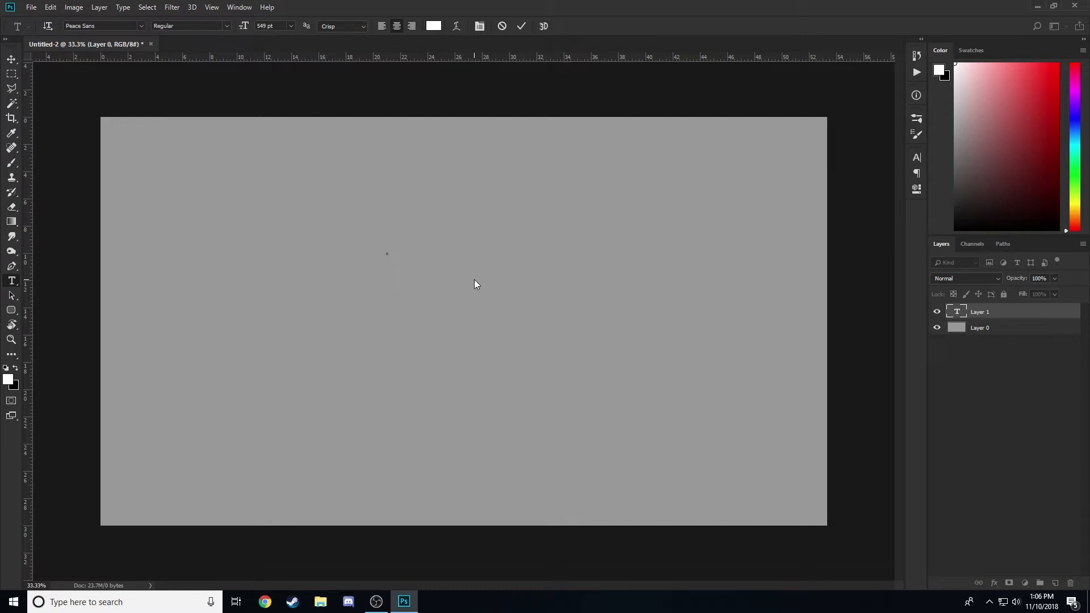
{"action": "type", "text": "3"}
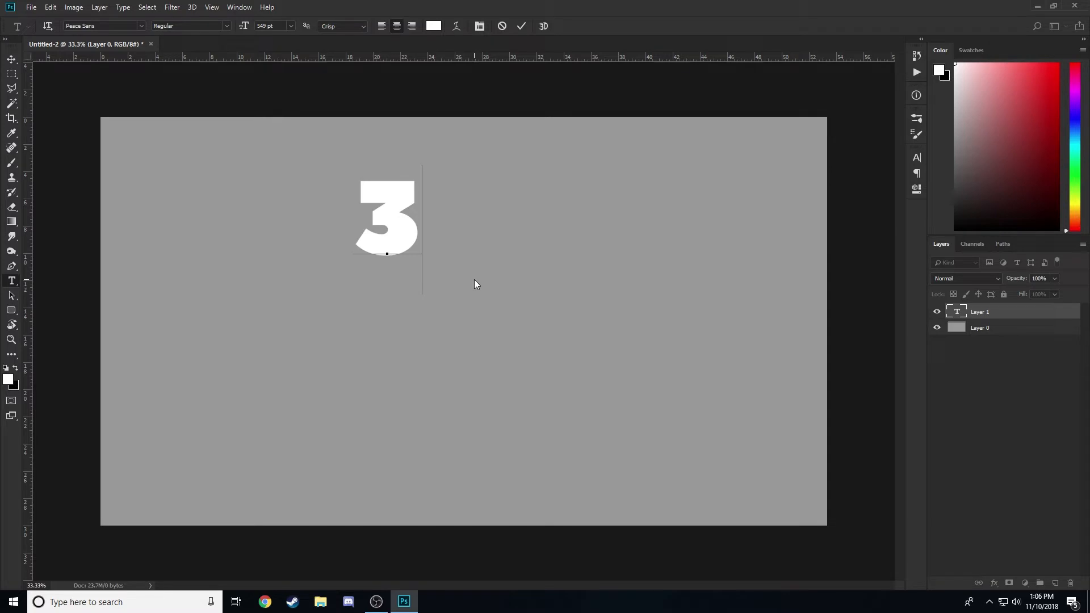
{"action": "type", "text": "DTEXT"}
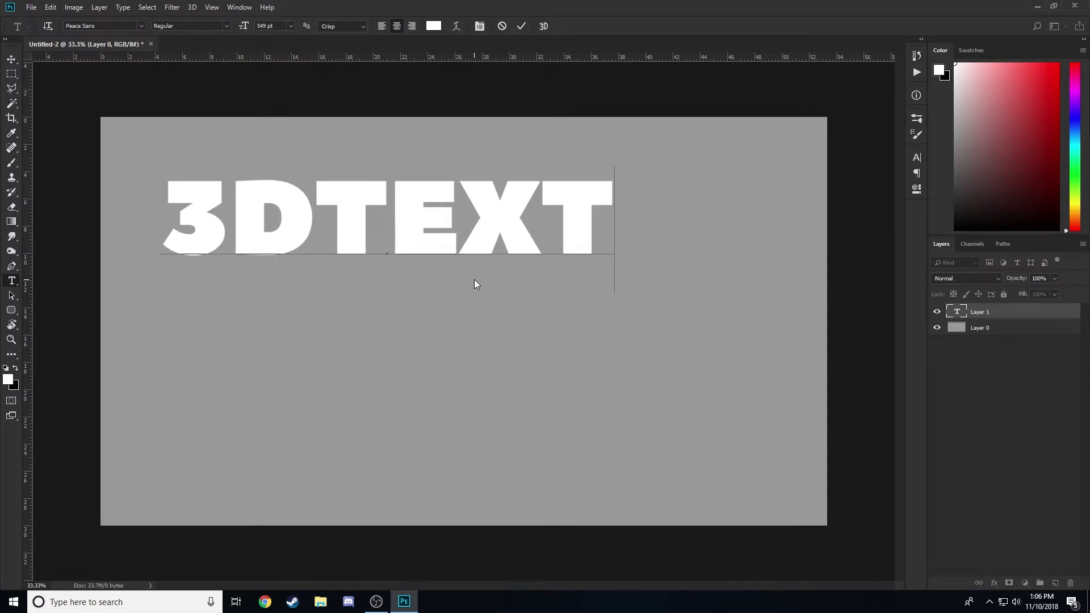
{"action": "left_click", "coordinate": [523, 26]}
{"action": "key", "text": "b"}
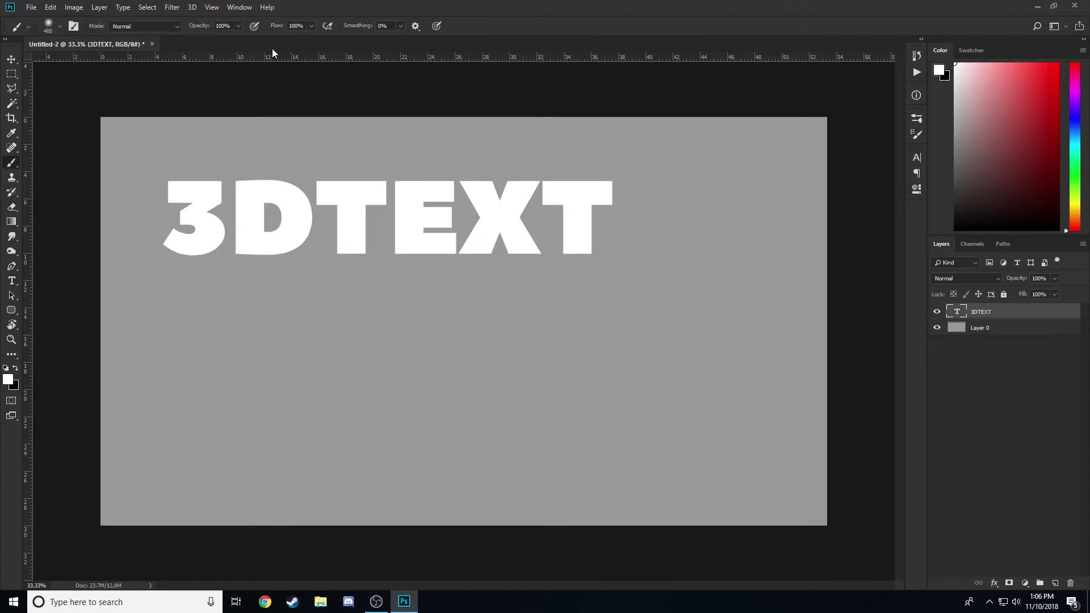
Center the 3DTEXT layer horizontally on the canvas and clear the selection.
{"action": "left_click", "coordinate": [9, 61]}
{"action": "key", "text": "ctrl+a"}
{"action": "left_click", "coordinate": [282, 26]}
{"action": "key", "text": "ctrl+d"}
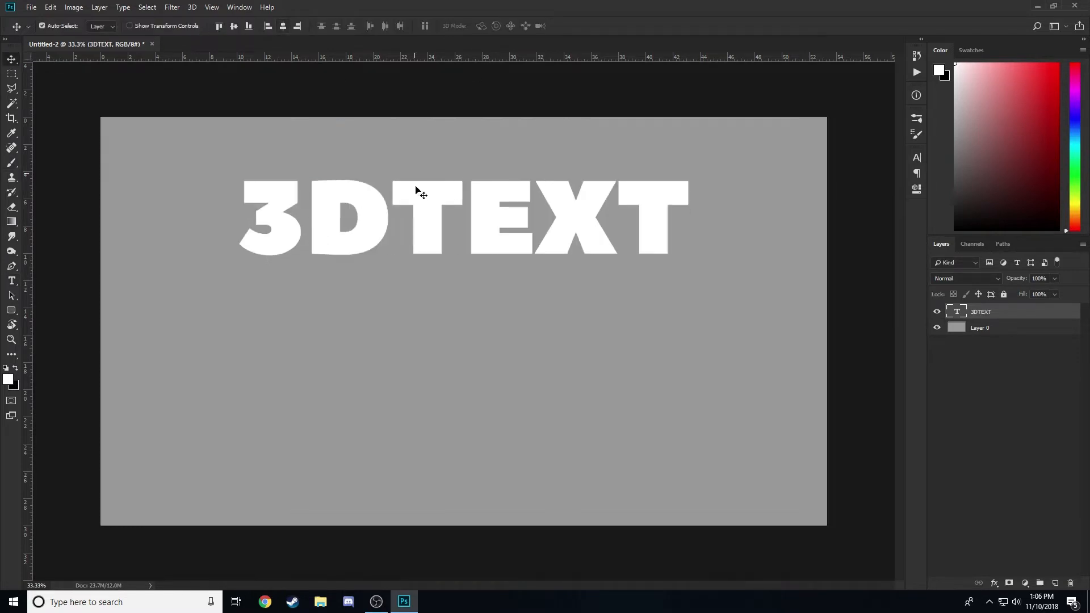
Duplicate the 3DTEXT layer directly below the original and change the copy's text to "TUTORIAL".
{"action": "left_click_drag", "start_coordinate": [445, 214], "coordinate": [448, 323], "text": "alt"}
{"action": "key", "text": "t"}
{"action": "double_click", "coordinate": [449, 325]}
{"action": "type", "text": "T"}
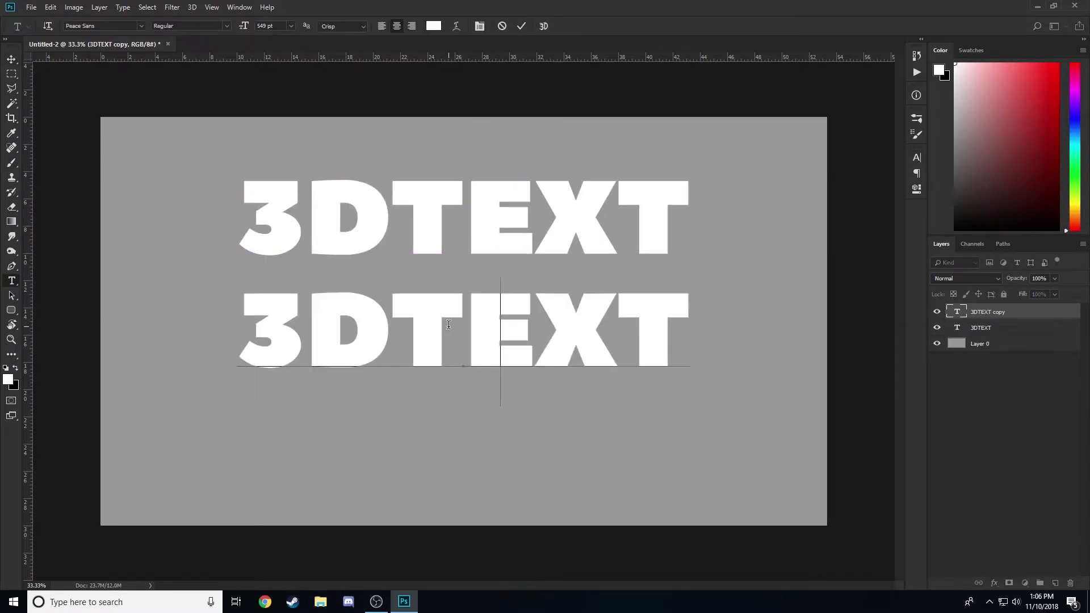
{"action": "type", "text": "UTORIAL"}
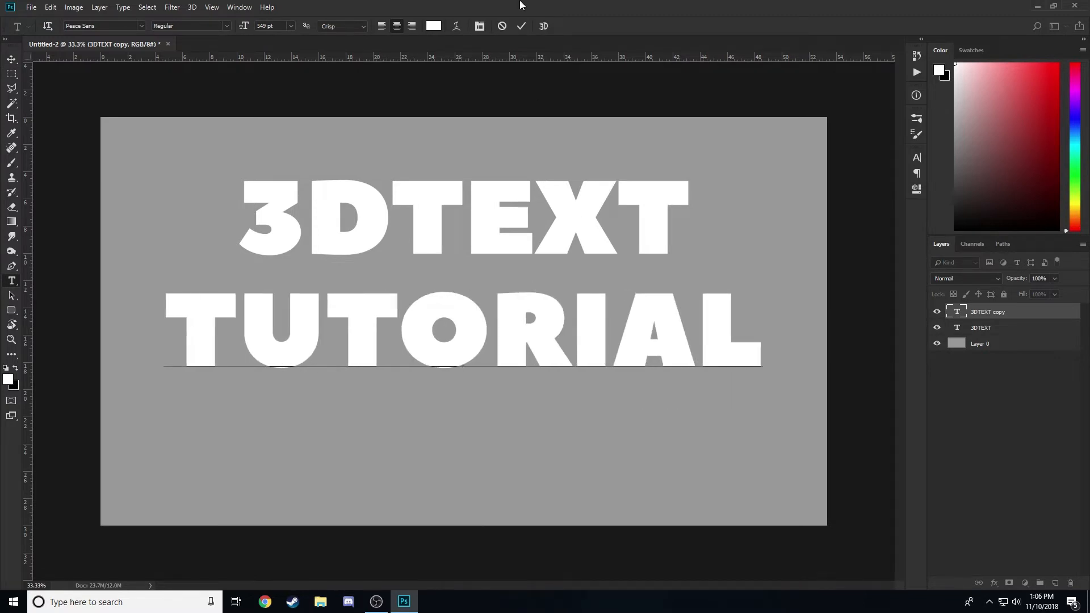
{"action": "left_click", "coordinate": [521, 27]}
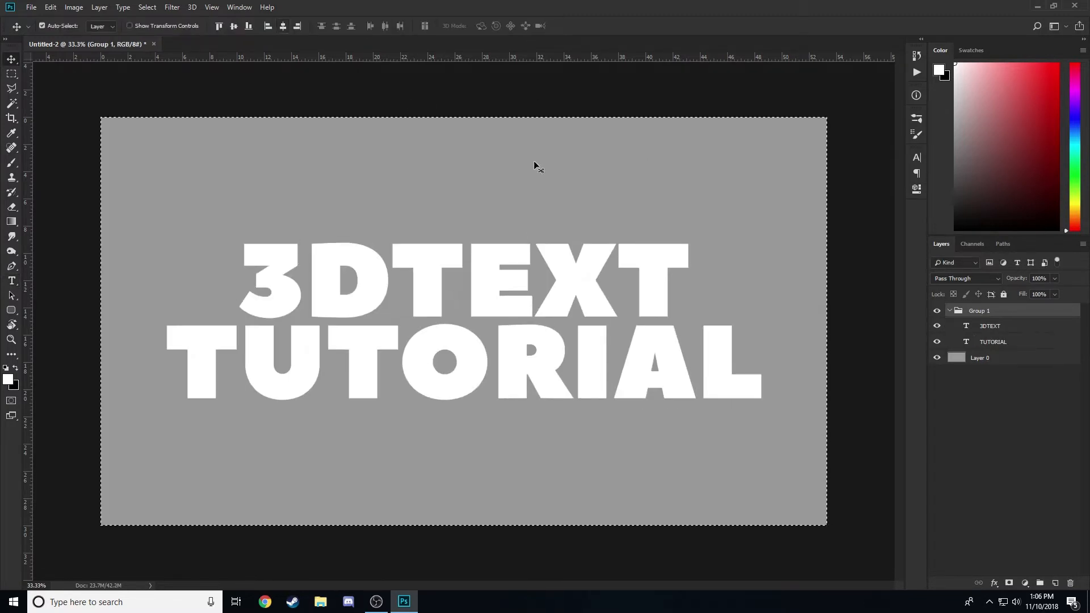
Deselect the canvas, move both text layers out of Group 1 and delete the emptied group.
{"action": "key", "text": "ctrl+d"}
{"action": "left_click", "coordinate": [980, 325]}
{"action": "left_click", "coordinate": [995, 340], "text": "ctrl"}
{"action": "left_click_drag", "start_coordinate": [994, 329], "coordinate": [1001, 303]}
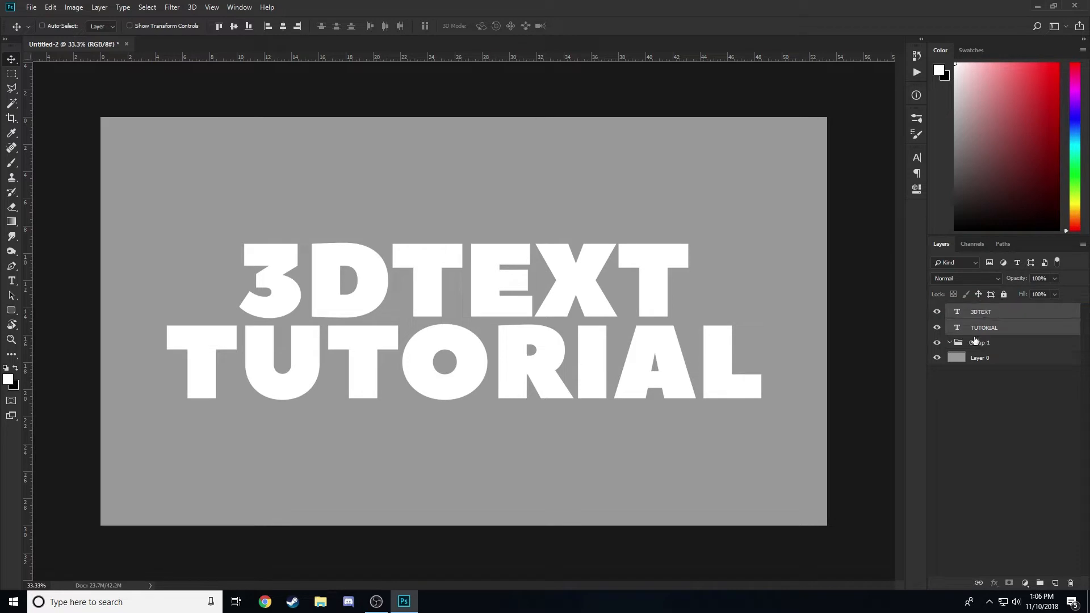
{"action": "left_click", "coordinate": [974, 342]}
{"action": "key", "text": "Delete"}
Rasterize the 3DTEXT and TUTORIAL text layers together.
{"action": "left_click", "coordinate": [986, 315]}
{"action": "left_click", "coordinate": [987, 316], "text": "ctrl"}
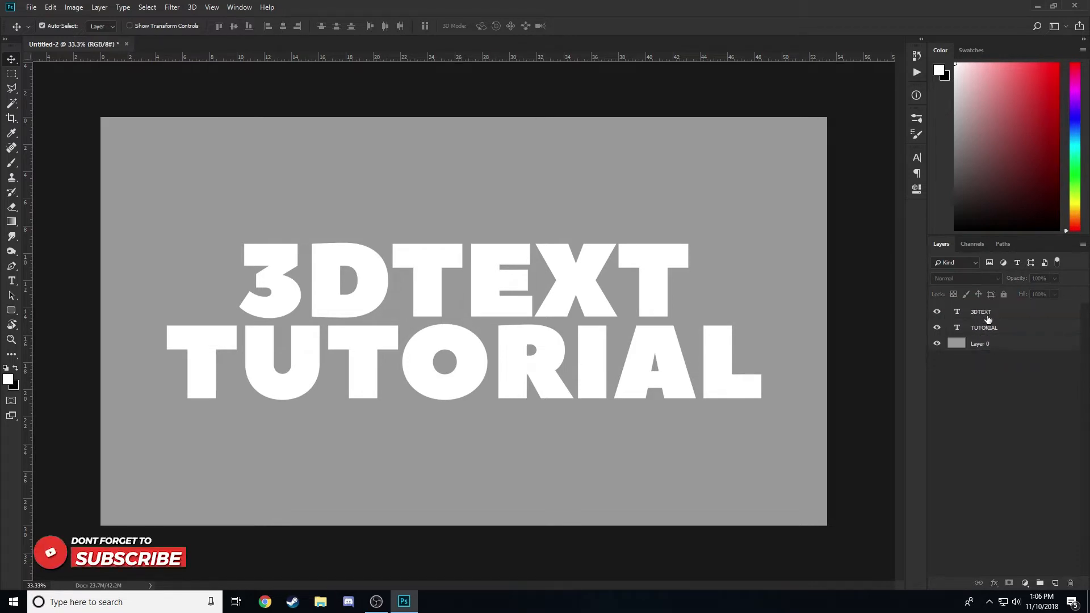
{"action": "left_click", "coordinate": [988, 316], "text": "ctrl"}
{"action": "left_click", "coordinate": [990, 327], "text": "ctrl"}
{"action": "right_click", "coordinate": [989, 328]}
{"action": "left_click", "coordinate": [894, 256]}
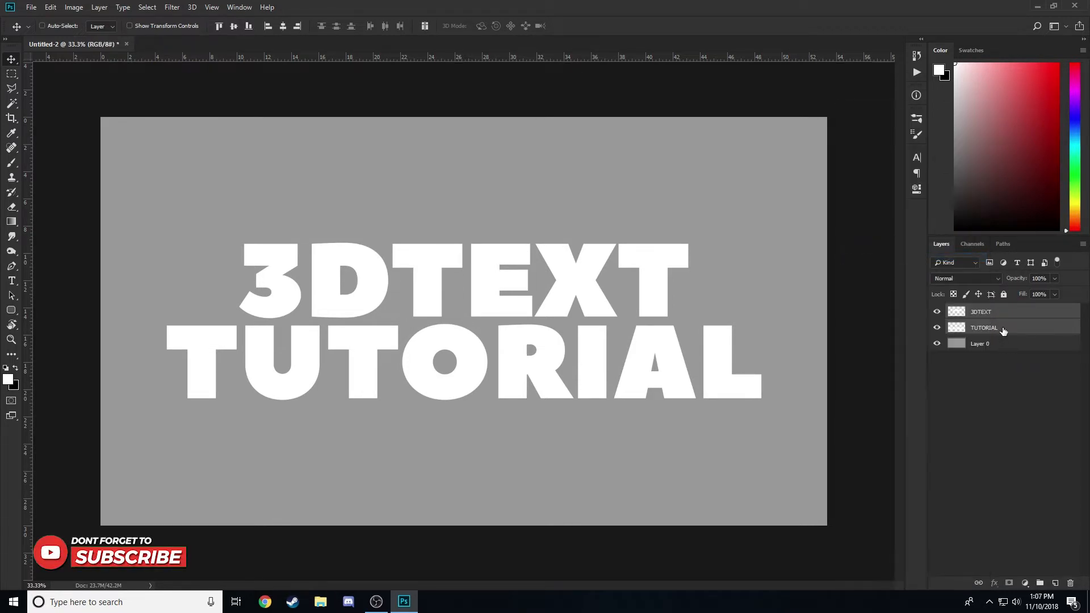
Place the 3DTEXT and TUTORIAL layers in two separate groups.
{"action": "key", "text": "ctrl+g"}
{"action": "left_click", "coordinate": [990, 341]}
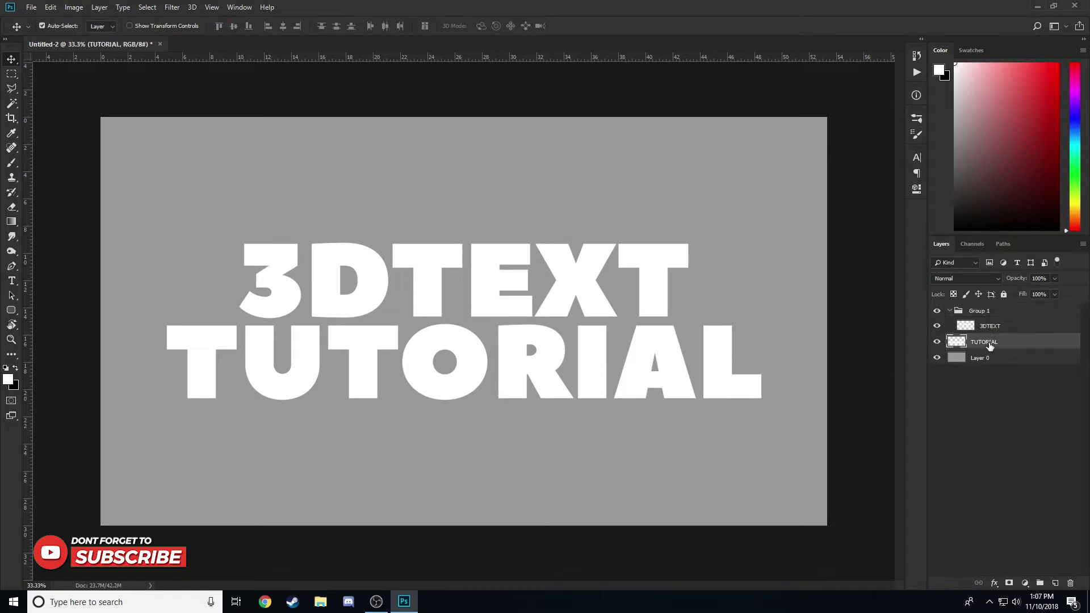
{"action": "key", "text": "ctrl+g"}
Rename the two groups 3DTEXT and TUTORIAL to match the layers they contain.
{"action": "double_click", "coordinate": [984, 310]}
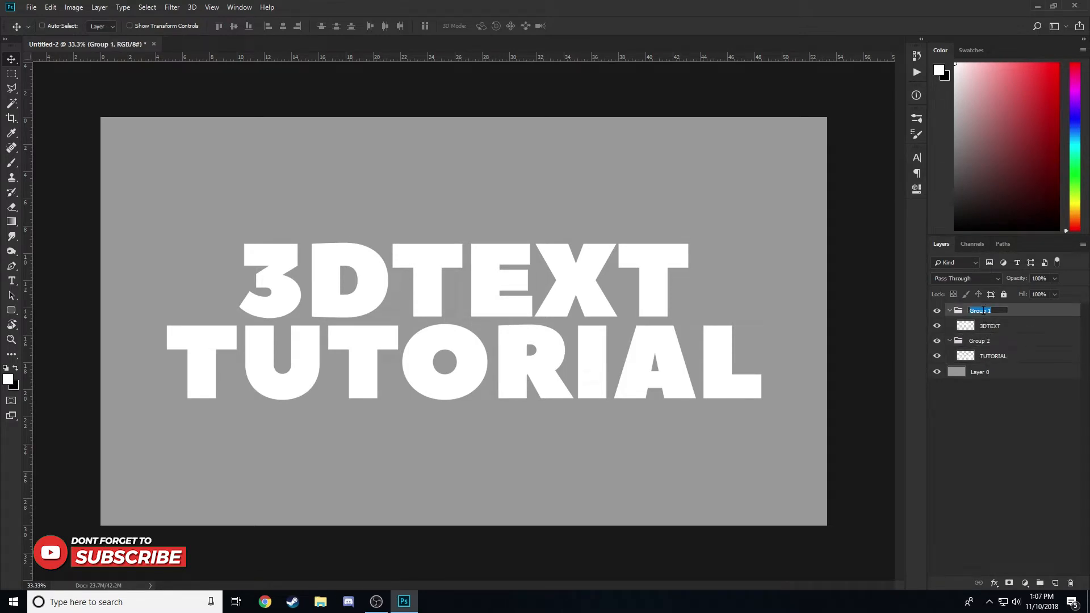
{"action": "type", "text": "3DTEXT"}
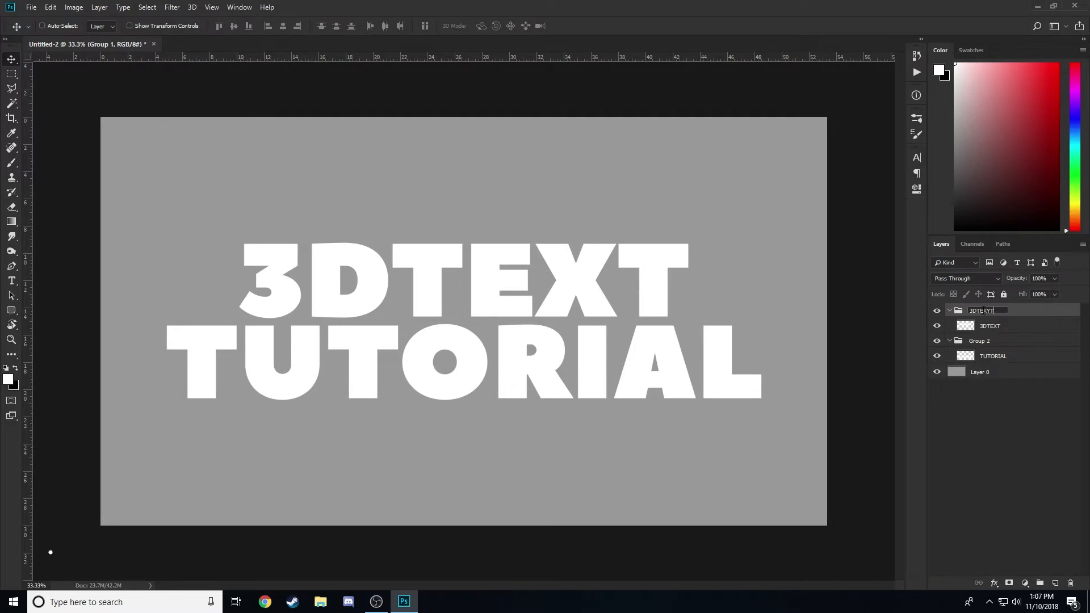
{"action": "key", "text": "Return"}
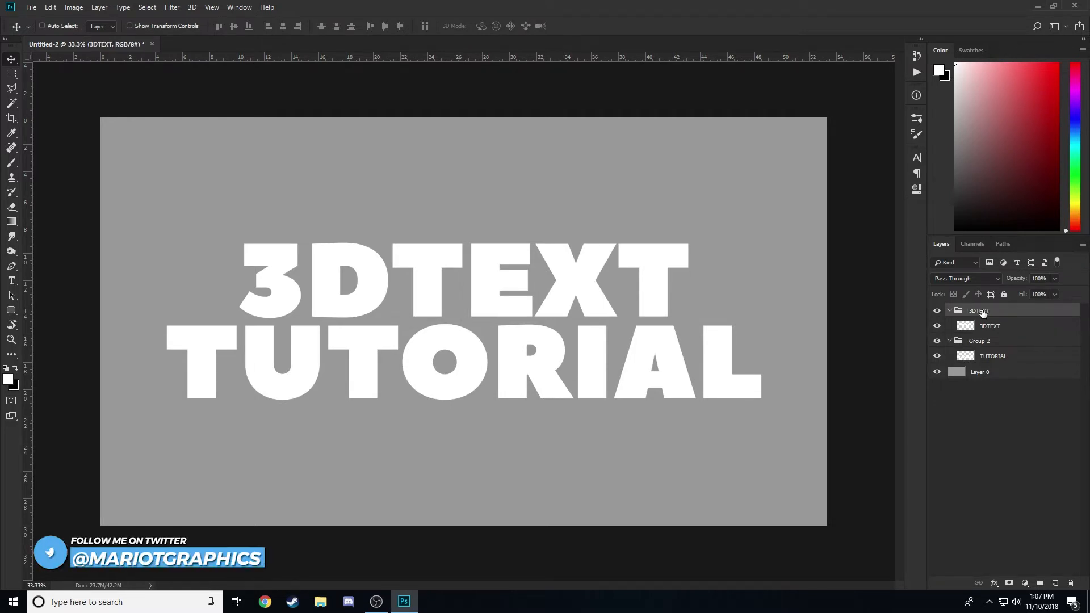
{"action": "double_click", "coordinate": [989, 343]}
{"action": "type", "text": "TUTORIAL"}
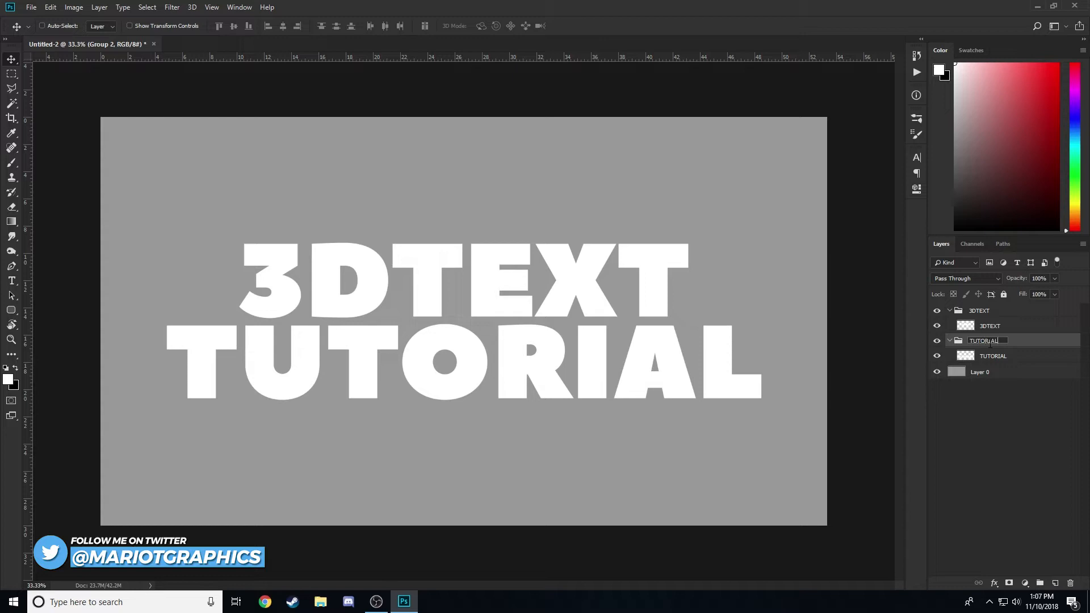
{"action": "key", "text": "Return"}
Hide and collapse the TUTORIAL group, and select the 3DTEXT layer inside its group.
{"action": "left_click", "coordinate": [936, 341]}
{"action": "left_click", "coordinate": [949, 341]}
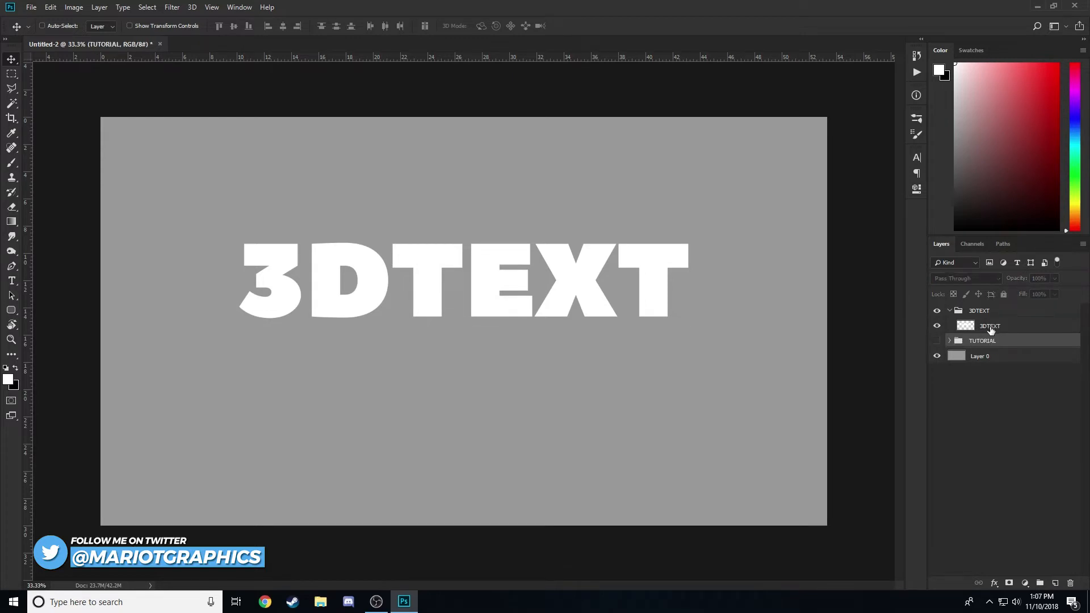
{"action": "left_click", "coordinate": [999, 326]}
Outline the final T of 3DTEXT with the Polygonal Lasso and cut it onto its own layer named T.
{"action": "key", "text": "ctrl+plus"}
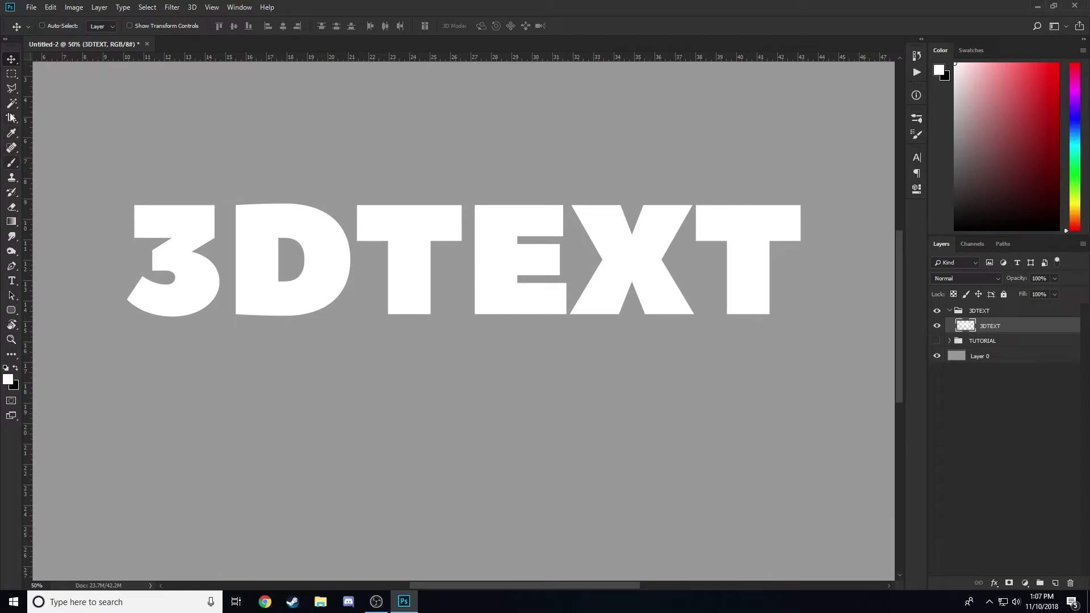
{"action": "key", "text": "l"}
{"action": "left_click_drag", "start_coordinate": [431, 586], "coordinate": [502, 560]}
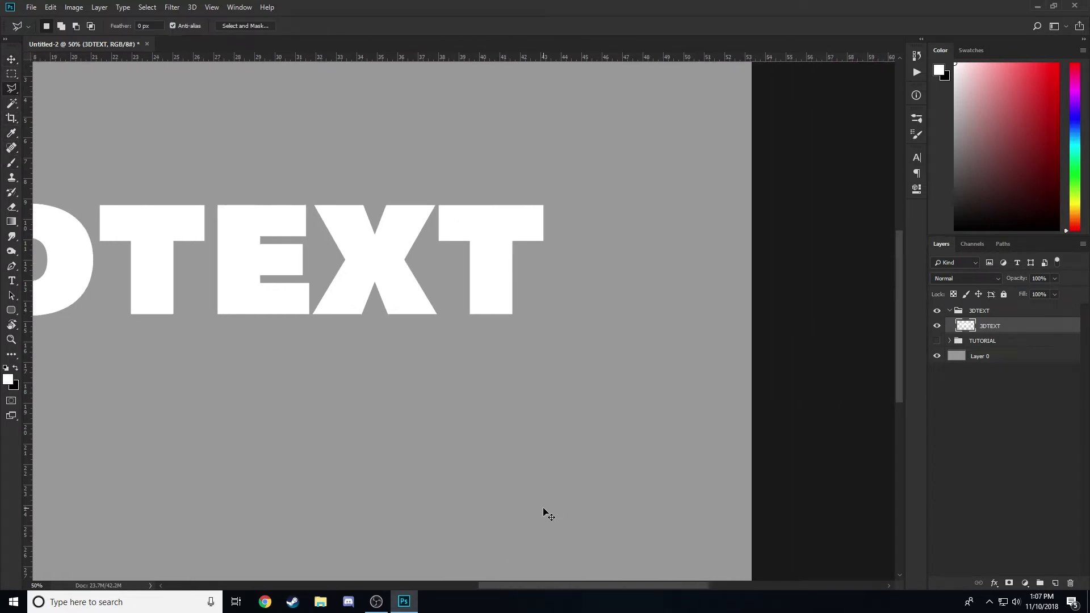
{"action": "key", "text": "ctrl+plus"}
{"action": "scroll", "coordinate": [477, 333], "scroll_direction": "up", "scroll_amount": 6}
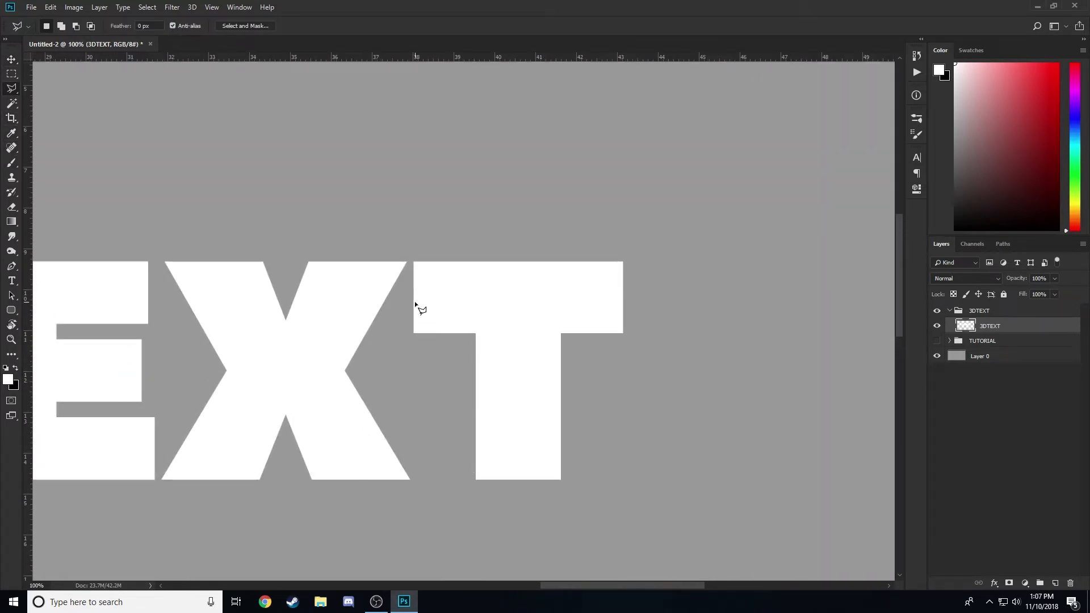
{"action": "left_click", "coordinate": [412, 246]}
{"action": "left_click", "coordinate": [642, 242]}
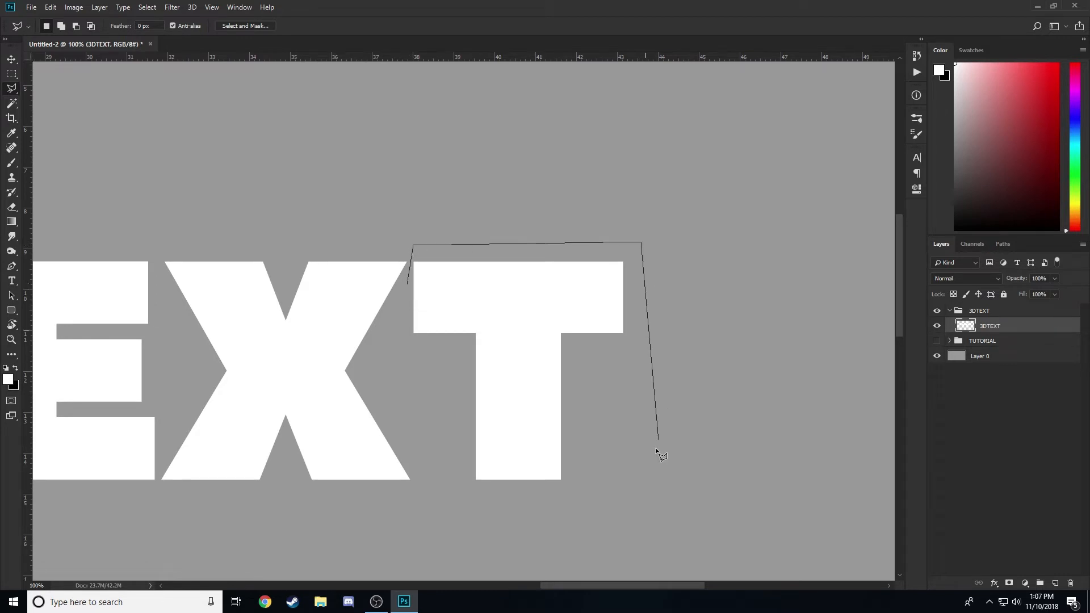
{"action": "left_click", "coordinate": [654, 452]}
{"action": "left_click", "coordinate": [529, 553]}
{"action": "left_click", "coordinate": [434, 488]}
{"action": "left_click", "coordinate": [409, 334]}
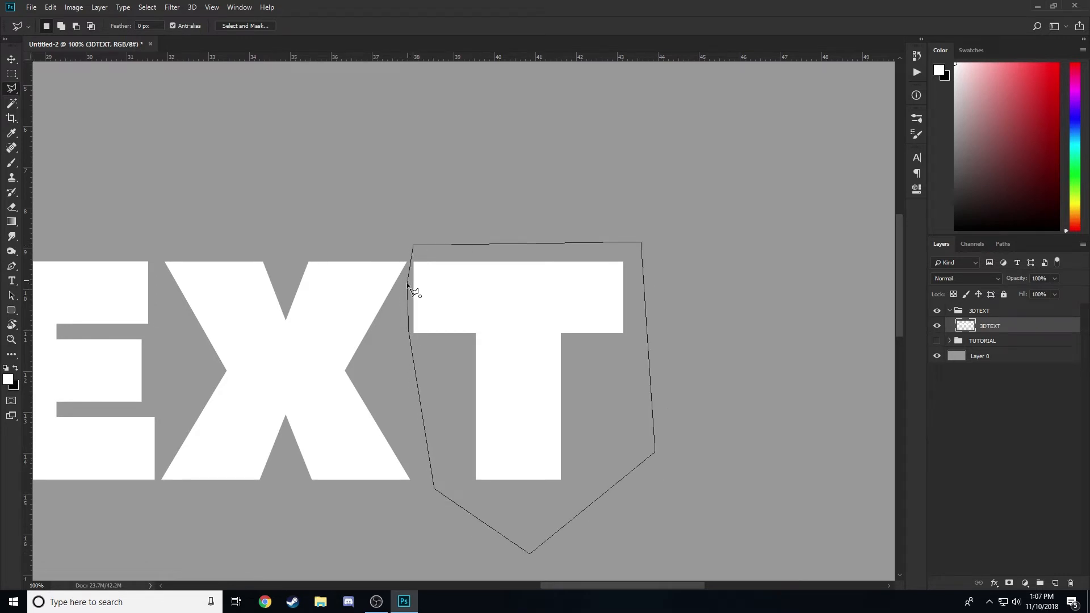
{"action": "left_click", "coordinate": [408, 284]}
{"action": "right_click", "coordinate": [459, 330]}
{"action": "left_click", "coordinate": [504, 417]}
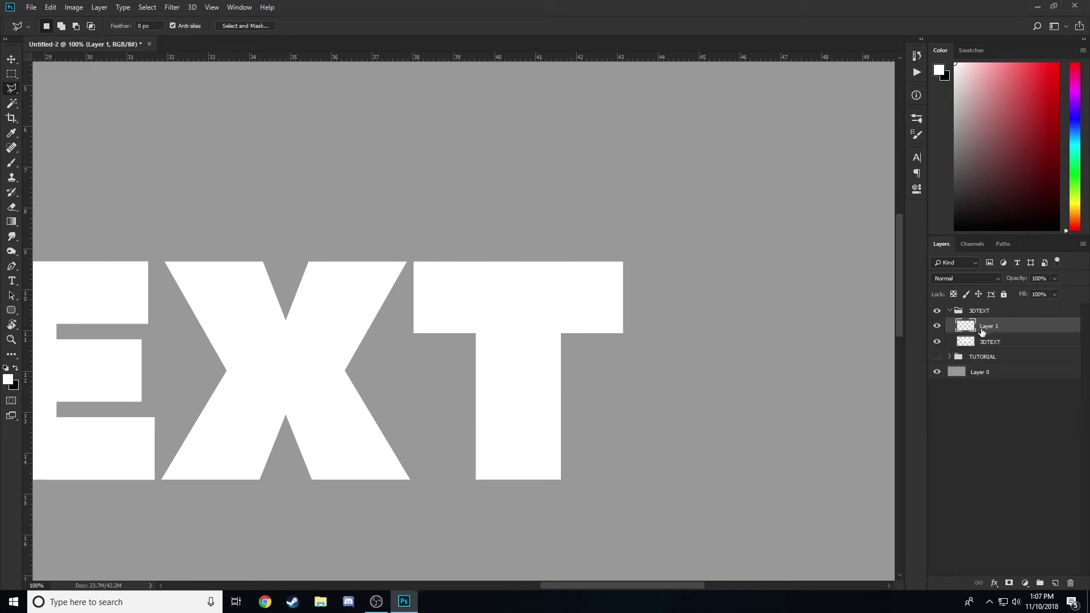
{"action": "double_click", "coordinate": [987, 326]}
{"action": "type", "text": "T"}
Cut the X and the E of 3DTEXT onto separate layers named X and E using Polygonal Lasso selections.
{"action": "left_click", "coordinate": [1001, 347]}
{"action": "left_click", "coordinate": [584, 241]}
{"action": "left_click", "coordinate": [562, 314]}
{"action": "left_click", "coordinate": [608, 470]}
{"action": "left_click", "coordinate": [586, 542]}
{"action": "left_click", "coordinate": [353, 518]}
{"action": "left_click", "coordinate": [326, 491]}
{"action": "left_click_drag", "start_coordinate": [562, 584], "coordinate": [439, 584]}
{"action": "left_click", "coordinate": [316, 246]}
{"action": "left_click", "coordinate": [382, 245]}
{"action": "right_click", "coordinate": [423, 292]}
{"action": "left_click", "coordinate": [454, 383]}
{"action": "double_click", "coordinate": [987, 357]}
{"action": "type", "text": "E"}
Cut the first T and the D of 3DTEXT onto separate layers named T and D.
{"action": "left_click", "coordinate": [1000, 373]}
{"action": "left_click", "coordinate": [404, 245]}
{"action": "double_click", "coordinate": [988, 389]}
{"action": "type", "text": "D"}
Cut the 3 onto its own layer named 3 and delete the leftover 3DTEXT layer.
{"action": "left_click", "coordinate": [1000, 406]}
{"action": "left_click", "coordinate": [221, 247]}
{"action": "left_click", "coordinate": [240, 531]}
{"action": "right_click", "coordinate": [294, 310]}
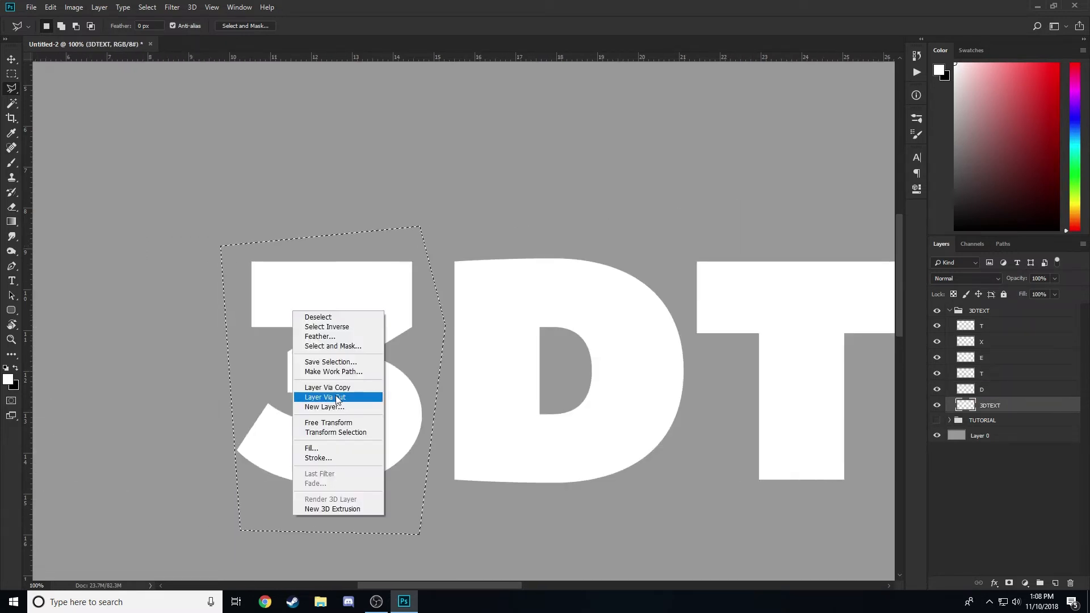
{"action": "left_click", "coordinate": [337, 396]}
{"action": "key", "text": "v"}
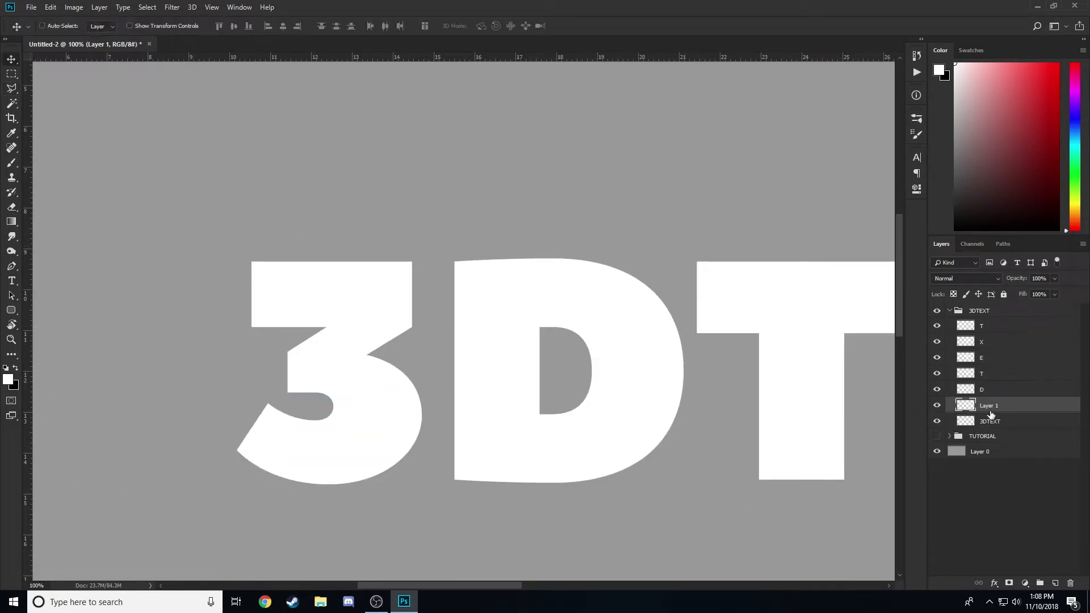
{"action": "double_click", "coordinate": [988, 405]}
{"action": "type", "text": "3"}
{"action": "key", "text": "Return"}
{"action": "left_click", "coordinate": [992, 422]}
{"action": "key", "text": "Delete"}
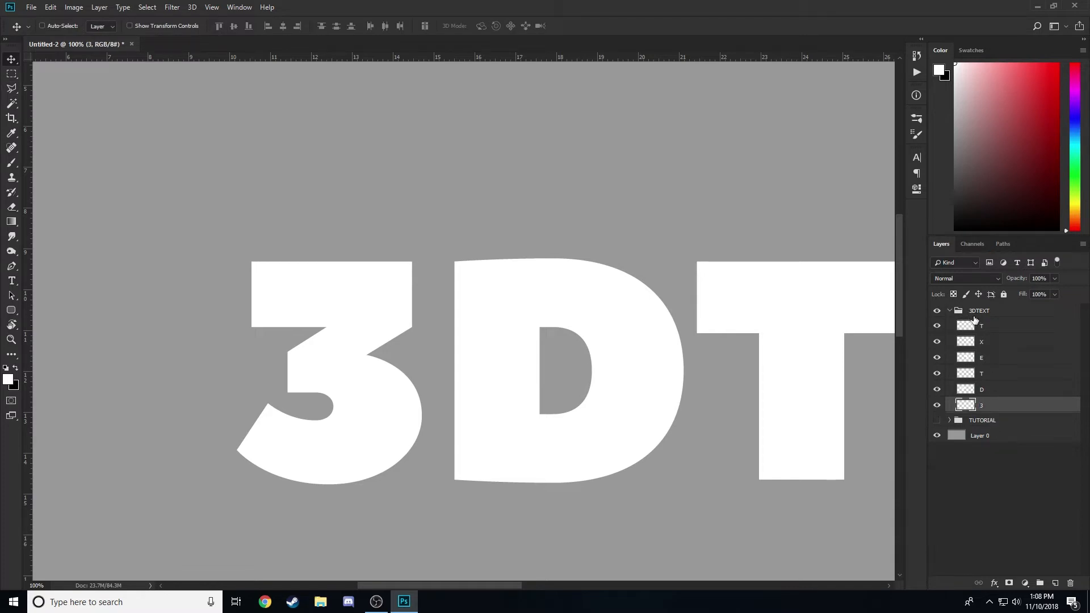
Show the TUTORIAL group and hide the 3DTEXT group.
{"action": "left_click", "coordinate": [937, 420]}
{"action": "left_click", "coordinate": [946, 311]}
{"action": "left_click", "coordinate": [937, 310]}
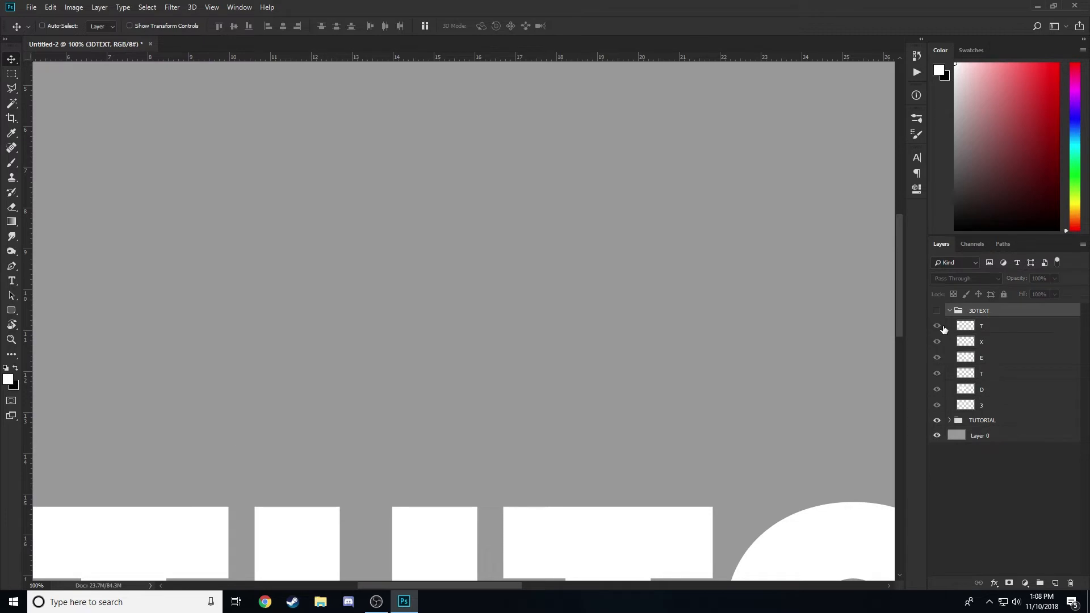
Expand the TUTORIAL group and cut the word's first T onto its own layer with a Polygonal Lasso selection.
{"action": "scroll", "coordinate": [613, 527], "scroll_direction": "down", "scroll_amount": 2}
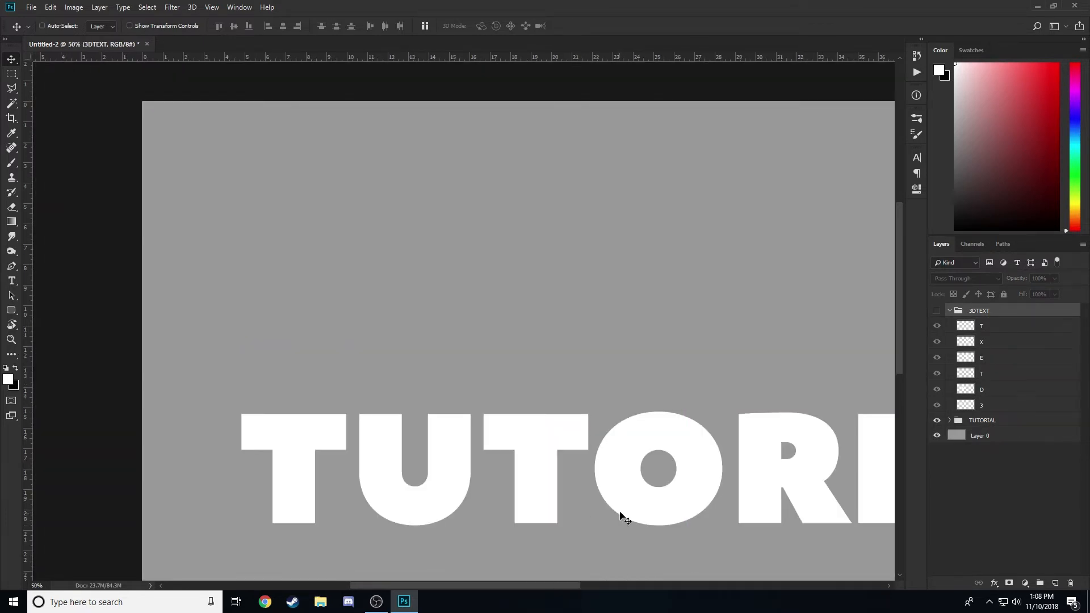
{"action": "scroll", "coordinate": [518, 474], "scroll_direction": "down", "scroll_amount": 1}
{"action": "scroll", "coordinate": [528, 457], "scroll_direction": "up", "scroll_amount": 1}
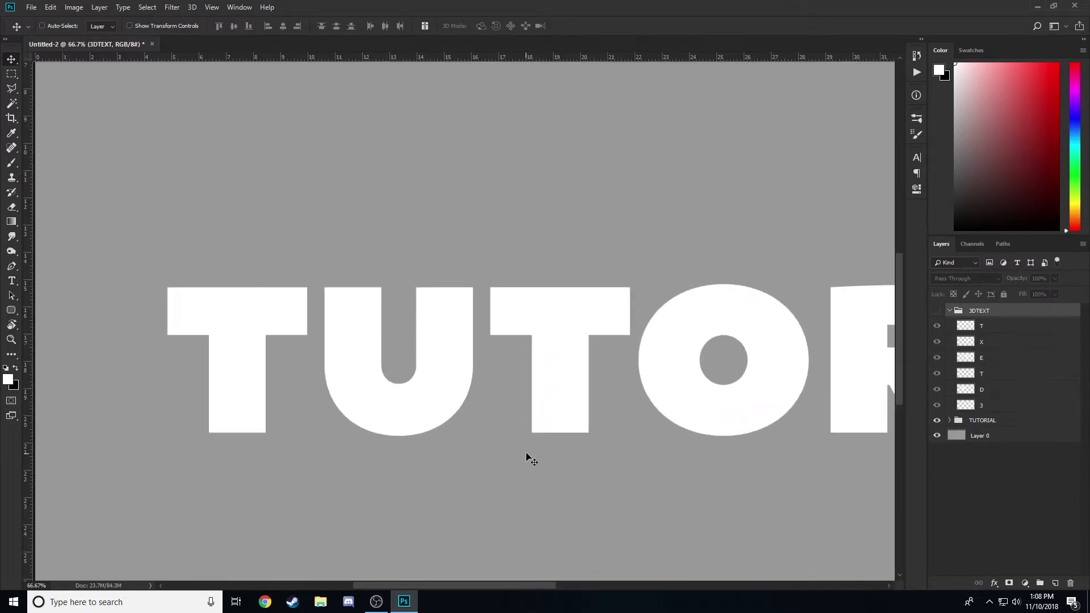
{"action": "scroll", "coordinate": [243, 331], "scroll_direction": "down", "scroll_amount": 2}
{"action": "scroll", "coordinate": [185, 324], "scroll_direction": "up", "scroll_amount": 3}
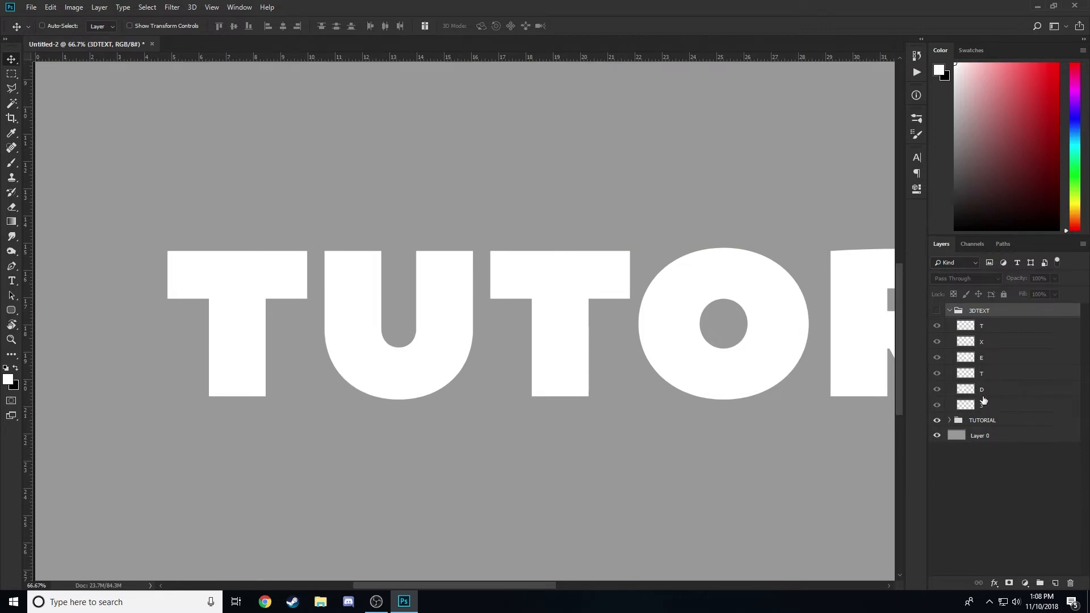
{"action": "left_click", "coordinate": [950, 420]}
{"action": "left_click", "coordinate": [993, 436]}
{"action": "key", "text": "l"}
{"action": "left_click", "coordinate": [149, 229]}
{"action": "left_click", "coordinate": [149, 433]}
{"action": "left_click", "coordinate": [287, 466]}
{"action": "left_click", "coordinate": [319, 365]}
{"action": "left_click", "coordinate": [322, 221]}
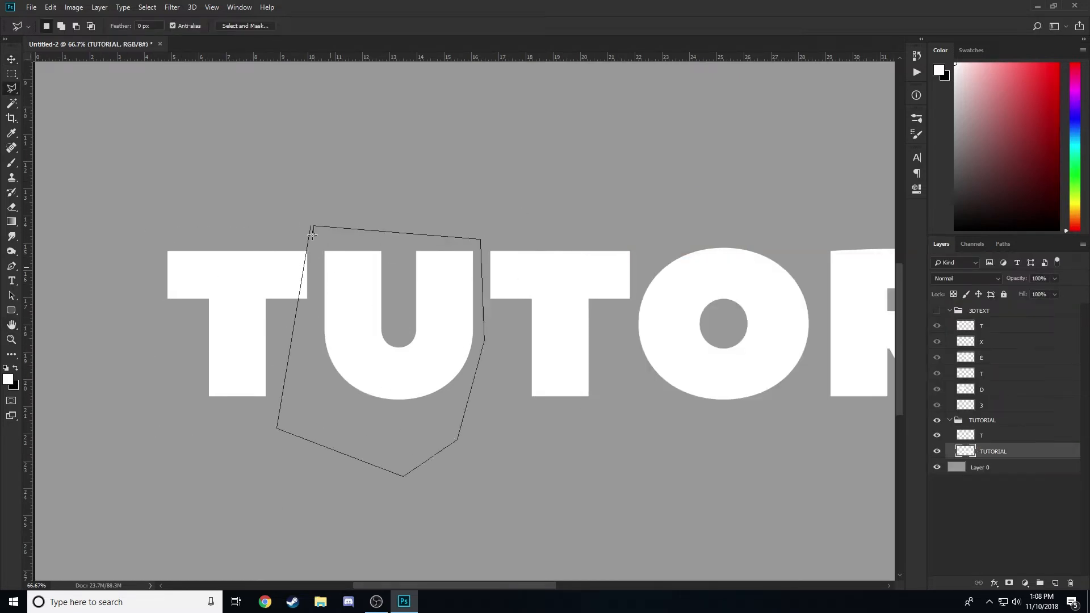
Cut the U, the second T and the O of TUTORIAL onto separate layers named U, T and O.
{"action": "left_click", "coordinate": [483, 235]}
{"action": "type", "text": "T"}
{"action": "left_click", "coordinate": [993, 483]}
{"action": "type", "text": "O"}
Separate the R and the I of TUTORIAL onto layers named R and I.
{"action": "scroll", "coordinate": [662, 261], "scroll_direction": "right", "scroll_amount": 7}
{"action": "double_click", "coordinate": [986, 498]}
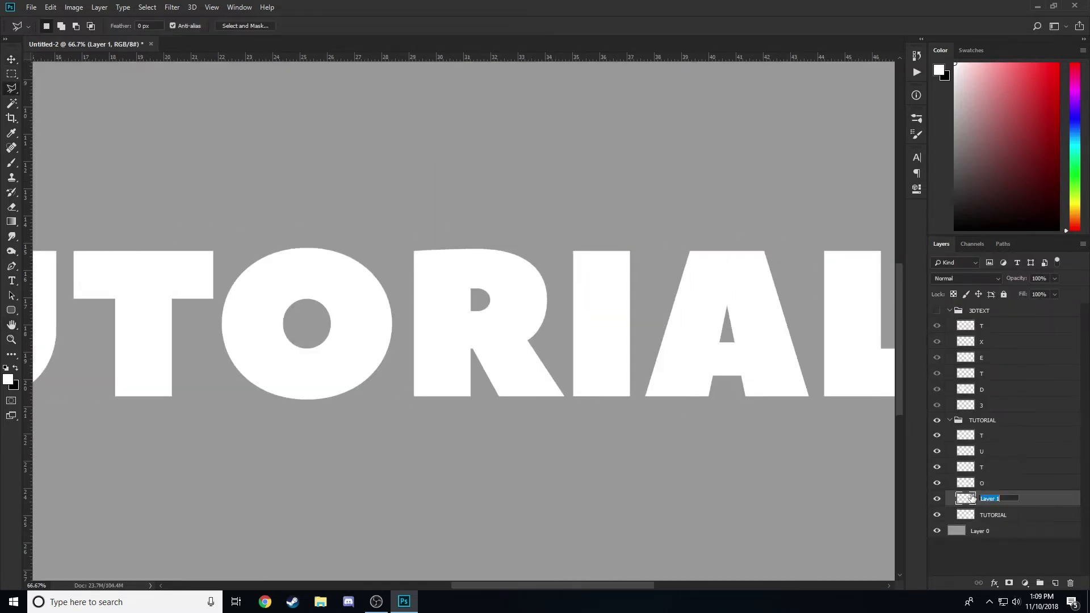
{"action": "type", "text": "R"}
{"action": "double_click", "coordinate": [986, 514]}
{"action": "type", "text": "I"}
Separate the A and the L of TUTORIAL onto layers named A and L.
{"action": "scroll", "coordinate": [470, 279], "scroll_direction": "right", "scroll_amount": 4}
{"action": "left_click", "coordinate": [471, 279]}
{"action": "double_click", "coordinate": [986, 530]}
{"action": "type", "text": "A"}
{"action": "left_click", "coordinate": [640, 466]}
{"action": "type", "text": "L"}
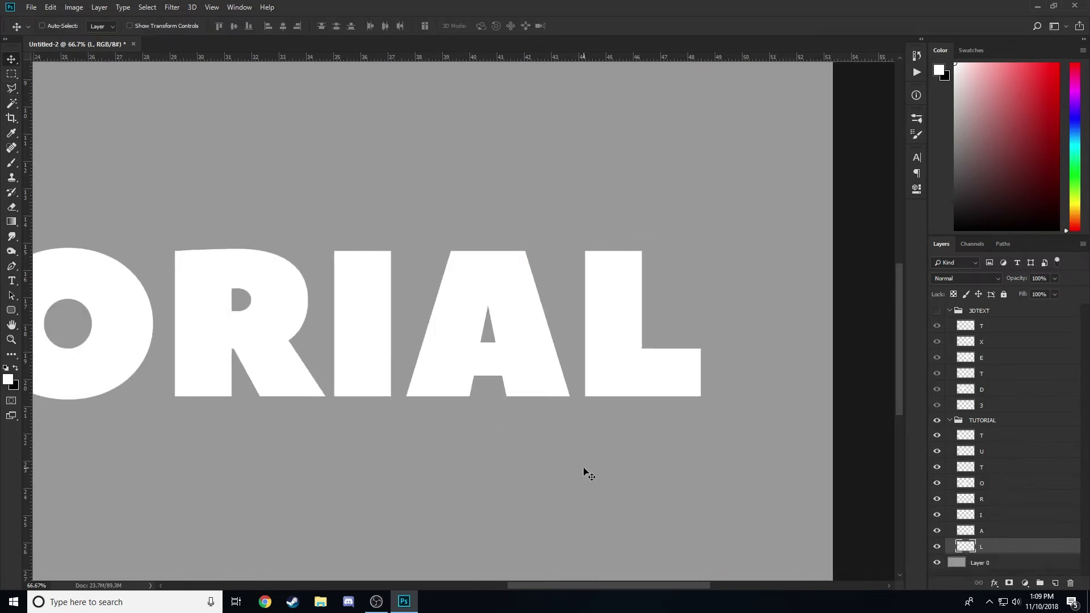
Switch to the Move tool and make the 3DTEXT group visible again.
{"action": "type", "text": "bv"}
{"action": "key", "text": "ctrl+minus"}
{"action": "key", "text": "ctrl+minus"}
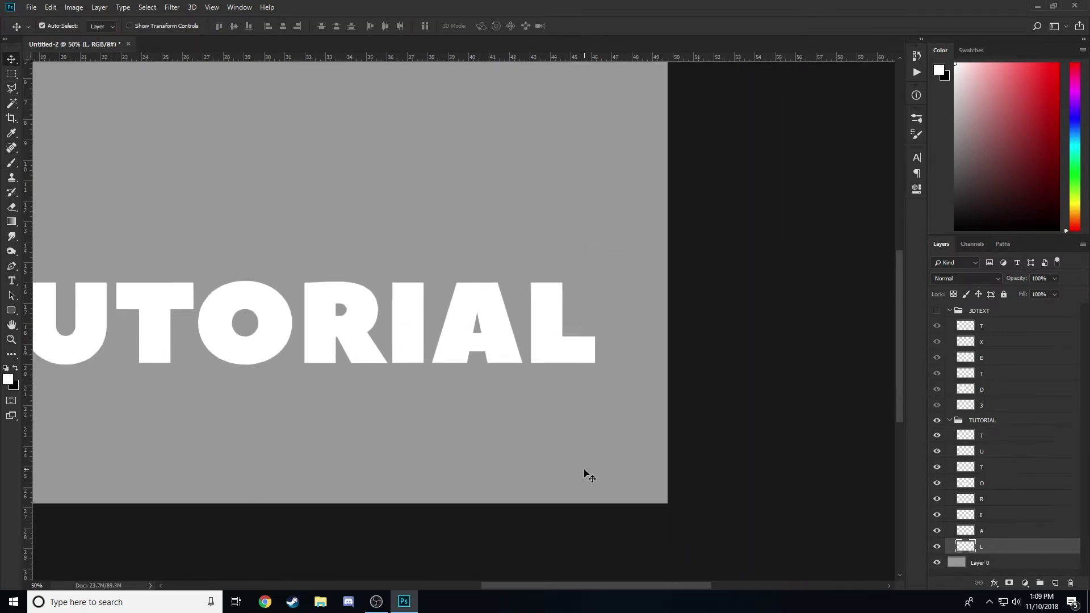
{"action": "left_click", "coordinate": [937, 310]}
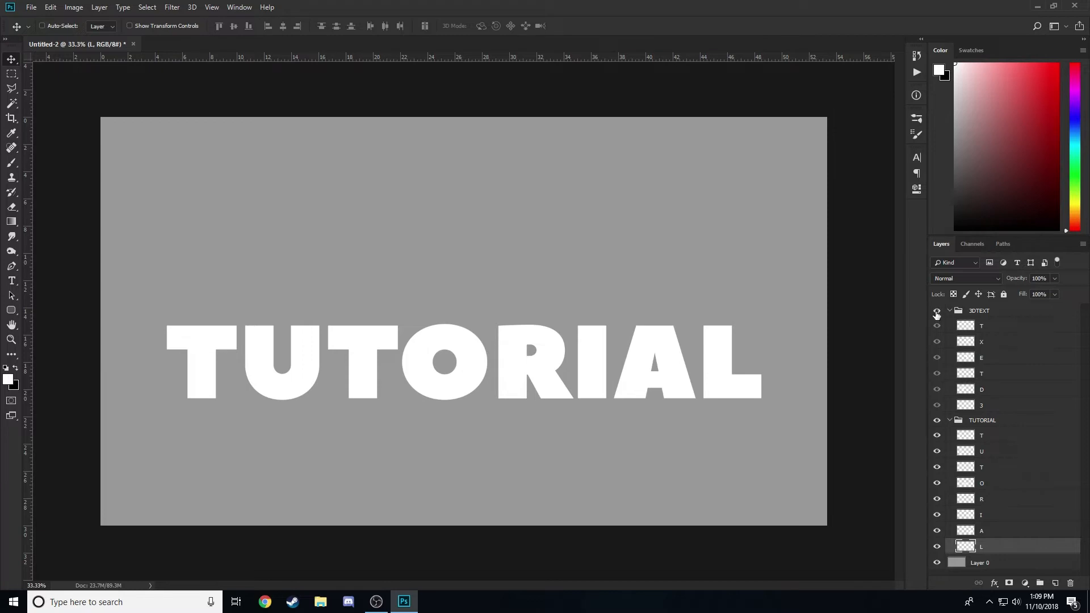
{"action": "left_click", "coordinate": [959, 311]}
{"action": "left_click", "coordinate": [989, 326]}
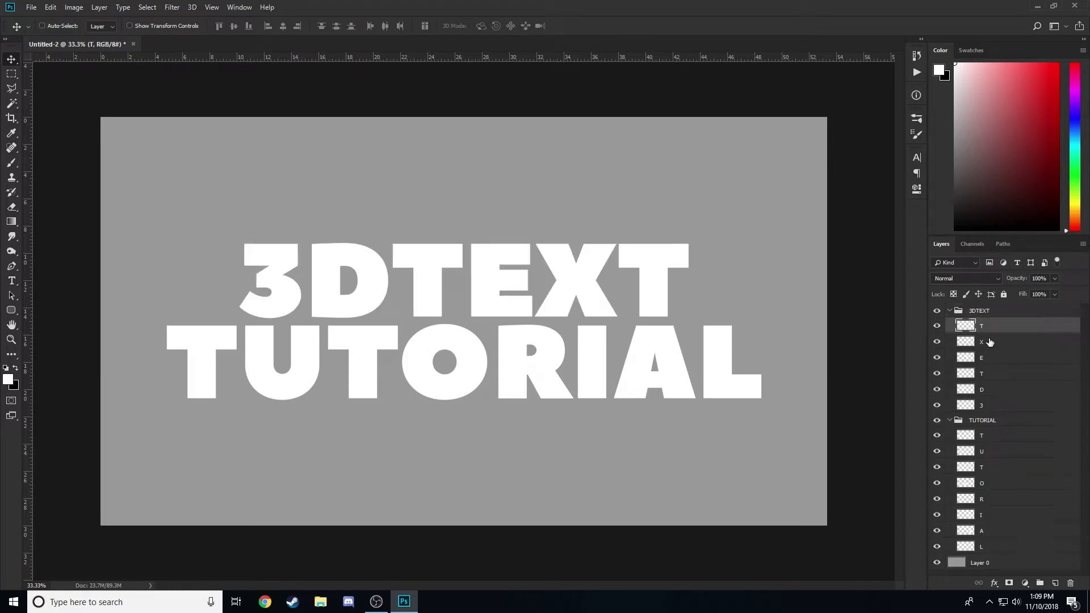
{"action": "key", "text": "ctrl+t"}
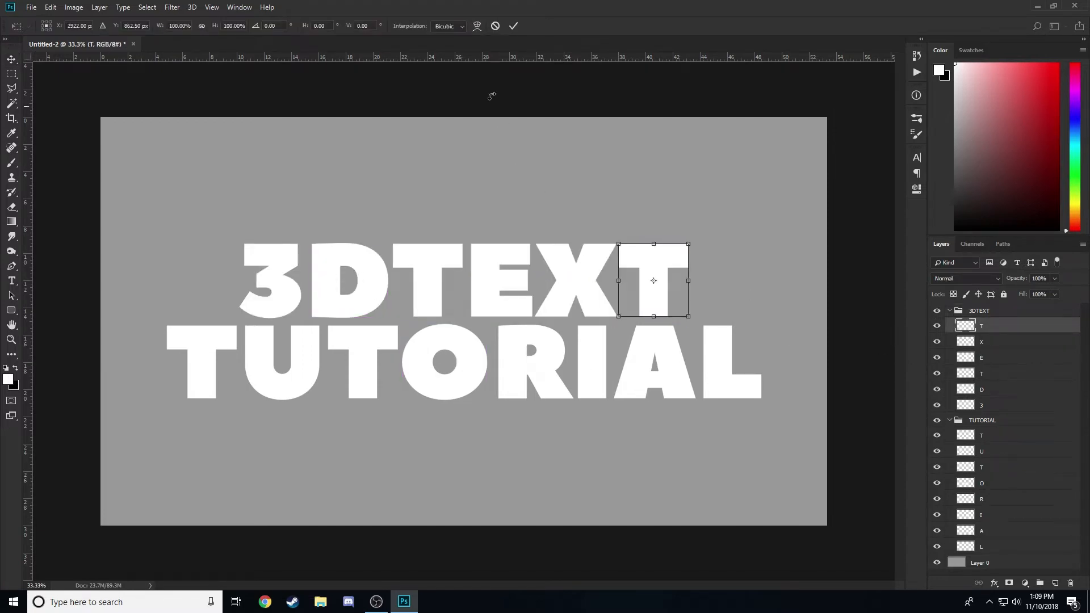
{"action": "key", "text": "Return"}
Enlarge the 3 of 3DTEXT to about 140%, rotate it about -5°, and raise it slightly.
{"action": "left_click", "coordinate": [988, 404]}
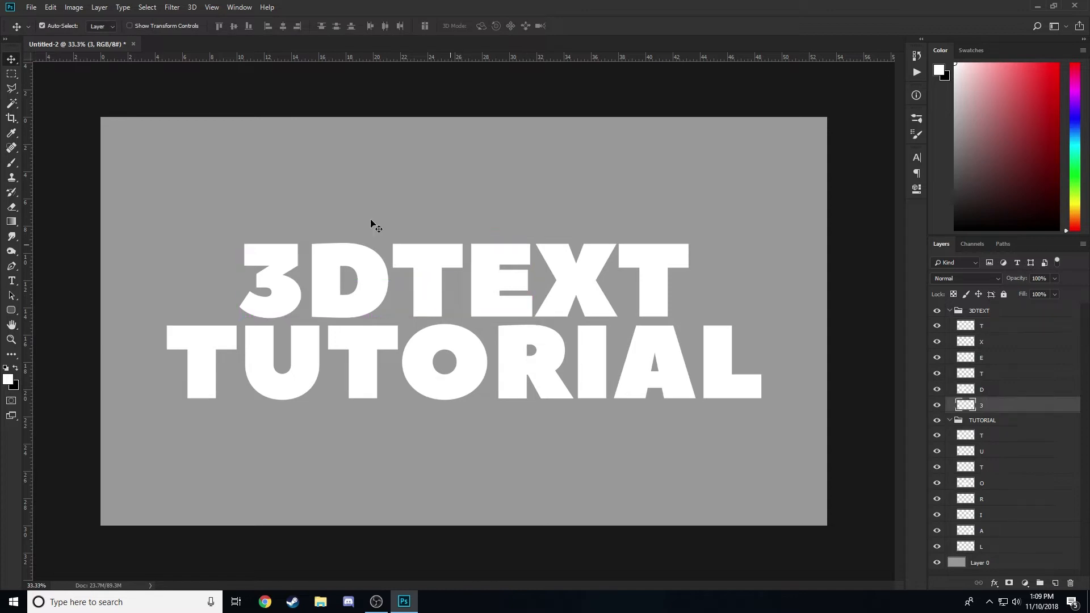
{"action": "key", "text": "ctrl+t"}
{"action": "left_click_drag", "start_coordinate": [300, 244], "coordinate": [349, 235]}
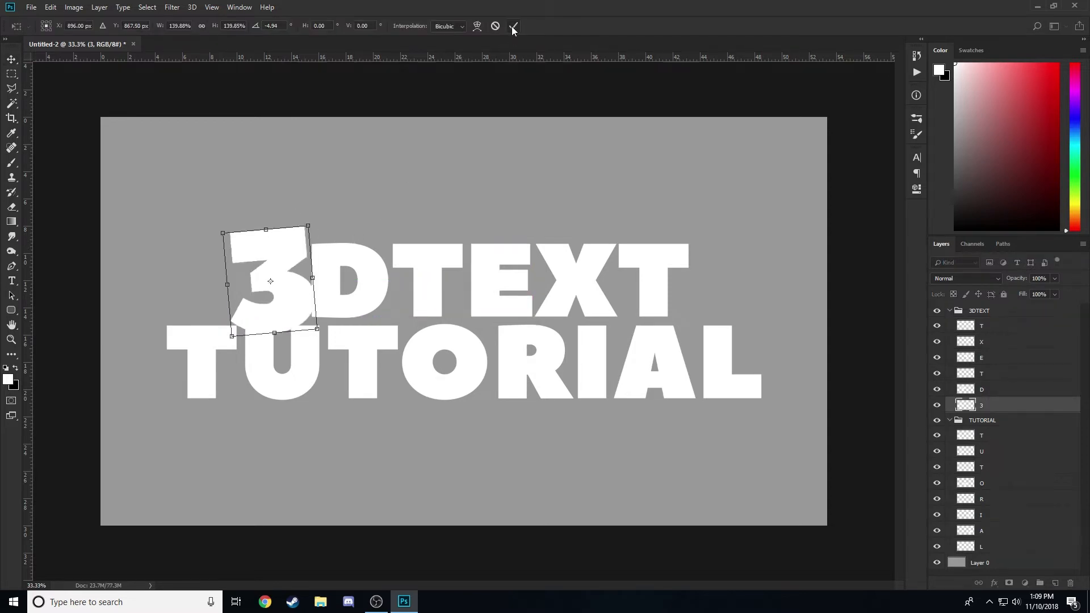
{"action": "left_click", "coordinate": [512, 28]}
{"action": "mouse_move", "coordinate": [450, 244]}
{"action": "left_mouse_down"}
{"action": "mouse_move", "coordinate": [445, 231]}
{"action": "mouse_move", "coordinate": [392, 239]}
{"action": "mouse_move", "coordinate": [419, 249]}
{"action": "mouse_move", "coordinate": [455, 215]}
{"action": "mouse_move", "coordinate": [487, 255]}
{"action": "mouse_move", "coordinate": [455, 232]}
{"action": "left_mouse_up"}
Slightly enlarge and tilt the D, then enlarge the first T of 3DTEXT, tilt it counterclockwise and raise it.
{"action": "left_click", "coordinate": [988, 394]}
{"action": "key", "text": "ctrl+t"}
{"action": "left_click", "coordinate": [512, 26]}
{"action": "left_click", "coordinate": [988, 374]}
{"action": "key", "text": "ctrl+t"}
{"action": "left_click", "coordinate": [513, 27]}
{"action": "key", "text": "ctrl+t"}
{"action": "left_click_drag", "start_coordinate": [511, 272], "coordinate": [542, 264]}
{"action": "left_click", "coordinate": [514, 26]}
Tilt the E of 3DTEXT slightly clockwise and the X counterclockwise, raising the X a little.
{"action": "left_click", "coordinate": [978, 359]}
{"action": "key", "text": "ctrl+t"}
{"action": "left_click", "coordinate": [513, 26]}
{"action": "left_click", "coordinate": [979, 342]}
{"action": "key", "text": "ctrl+t"}
{"action": "left_click_drag", "start_coordinate": [628, 245], "coordinate": [625, 238]}
{"action": "left_click", "coordinate": [512, 26]}
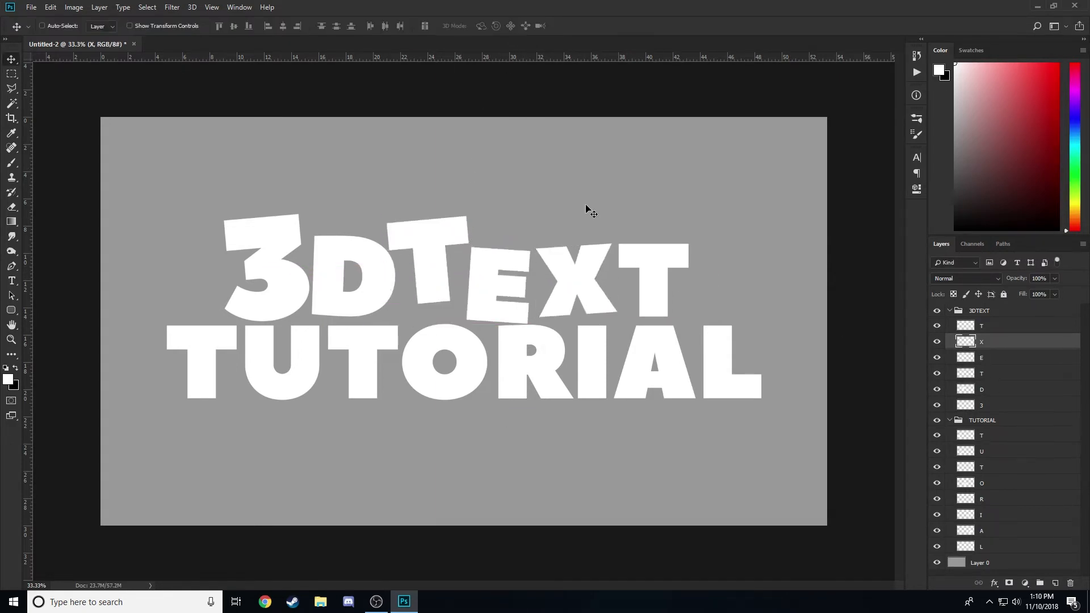
Enlarge the last T of 3DTEXT, tilt it slightly clockwise and raise it above the baseline.
{"action": "left_click", "coordinate": [978, 325]}
{"action": "key", "text": "ctrl+t"}
{"action": "left_click_drag", "start_coordinate": [707, 236], "coordinate": [700, 257]}
{"action": "left_click", "coordinate": [513, 26]}
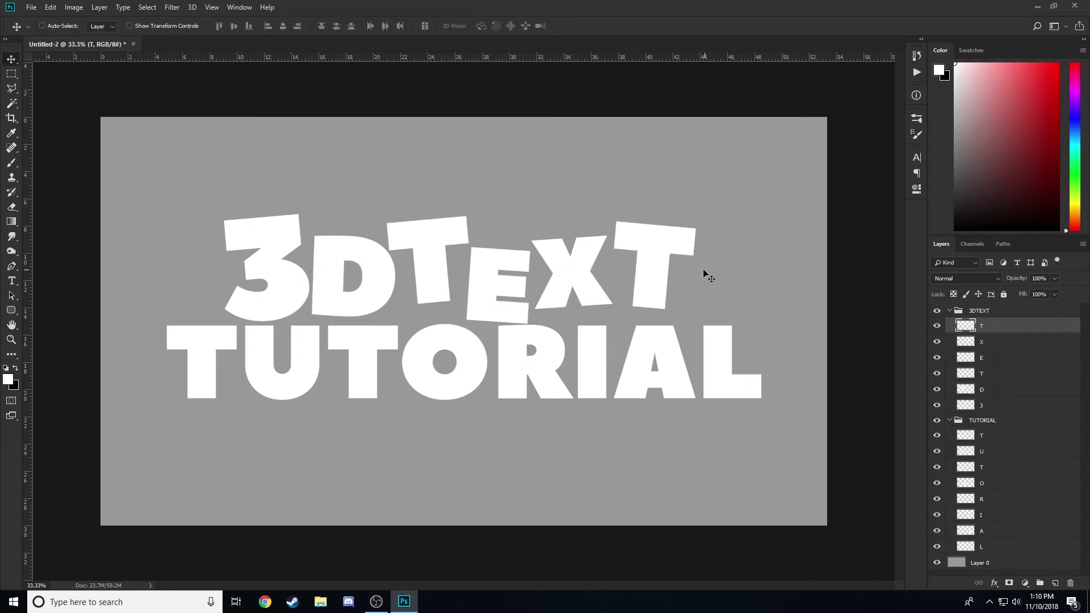
Nudge the X and the last T of 3DTEXT left to tighten the letter spacing.
{"action": "key", "text": "Left"}
{"action": "key", "text": "Left"}
{"action": "left_click", "coordinate": [983, 344]}
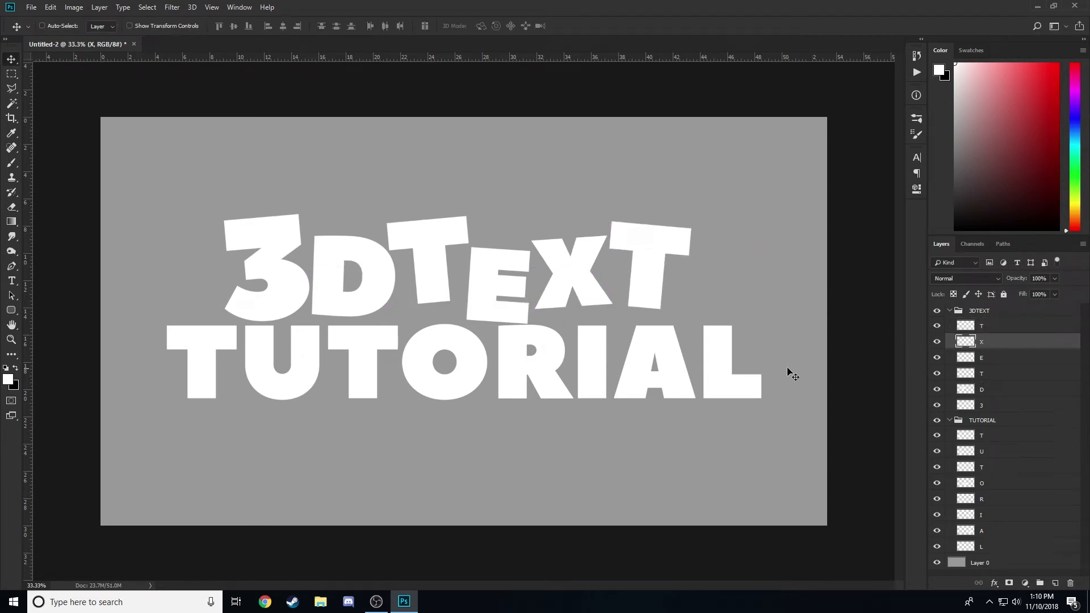
{"action": "key", "text": "Left"}
{"action": "key", "text": "Left"}
{"action": "key", "text": "Left"}
{"action": "key", "text": "Left"}
{"action": "left_click", "coordinate": [966, 389]}
{"action": "left_click", "coordinate": [988, 405]}
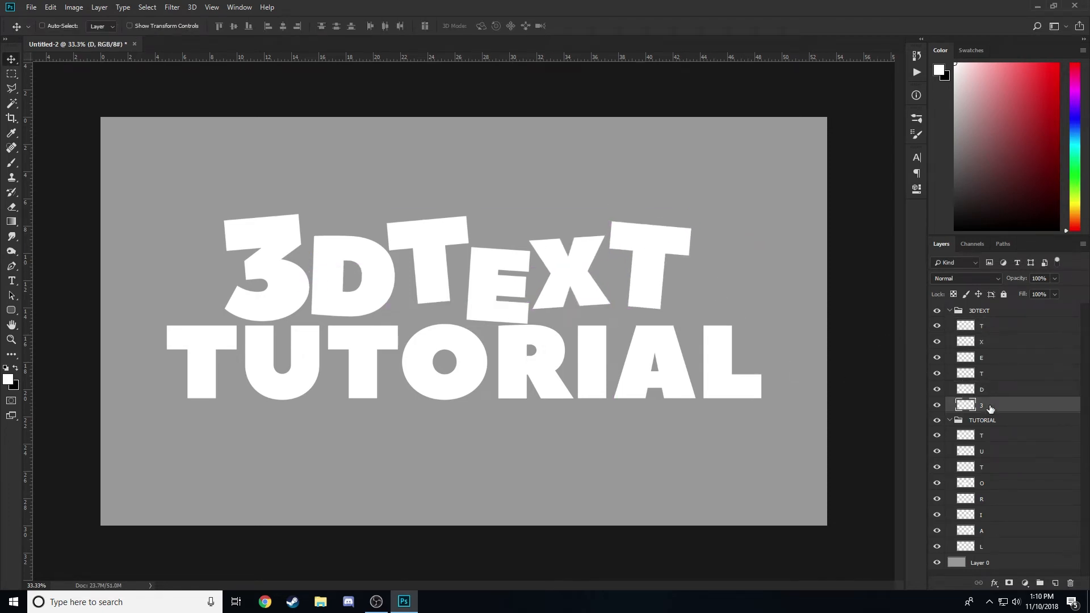
{"action": "left_click", "coordinate": [983, 341]}
{"action": "key", "text": "Left"}
{"action": "key", "text": "Left"}
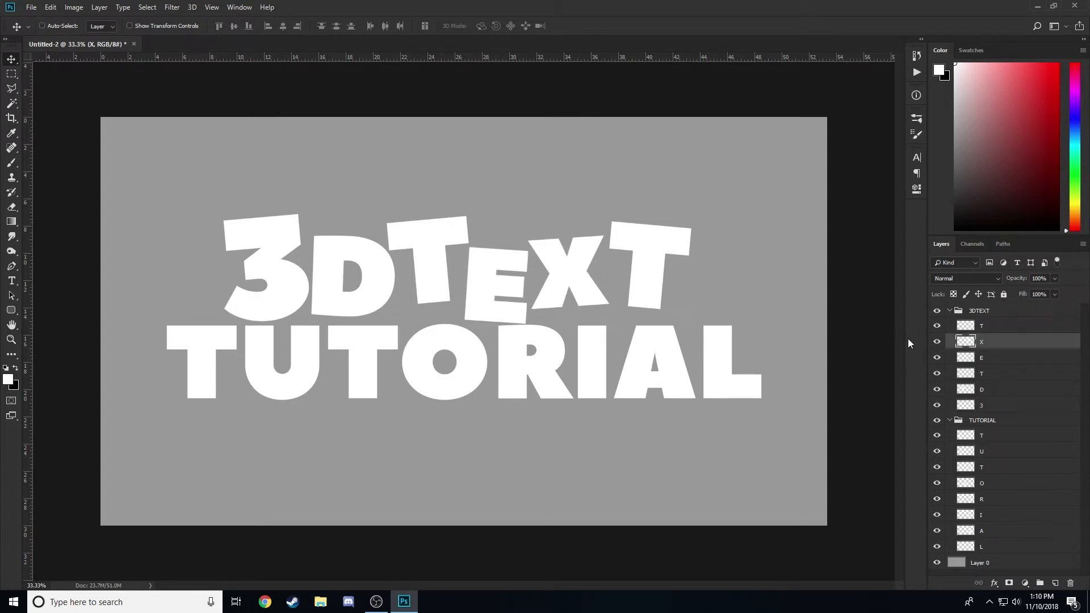
{"action": "left_click", "coordinate": [973, 325]}
{"action": "key", "text": "Left"}
{"action": "key", "text": "Left"}
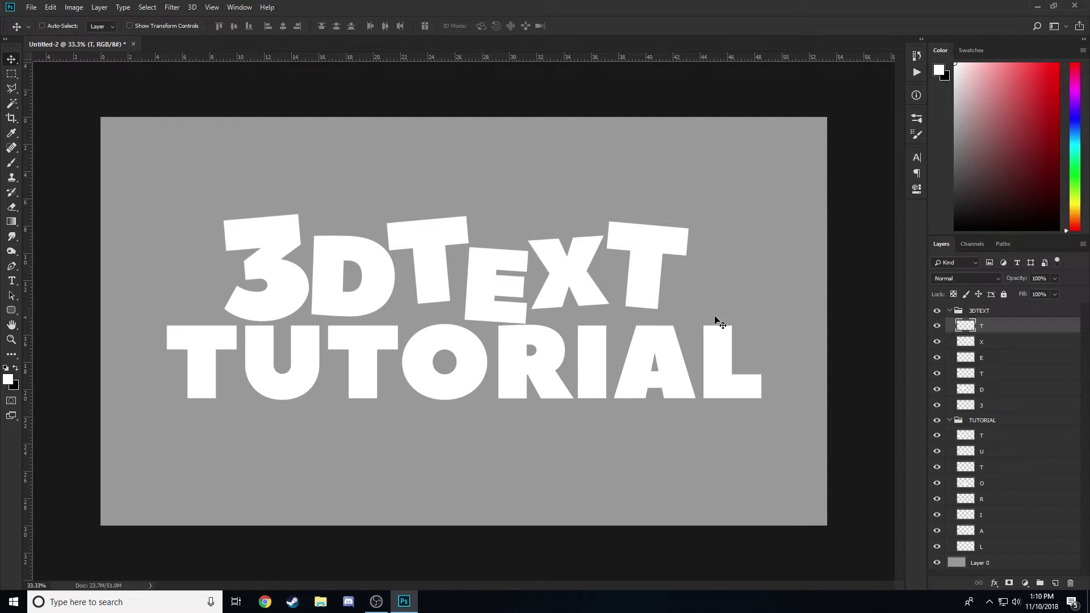
Raise the E of 3DTEXT and fine-tune the positions of the X and the last T beside it.
{"action": "left_click", "coordinate": [993, 361]}
{"action": "left_click_drag", "start_coordinate": [518, 310], "coordinate": [521, 296]}
{"action": "left_click", "coordinate": [993, 326]}
{"action": "left_click_drag", "start_coordinate": [647, 266], "coordinate": [651, 261]}
{"action": "left_click", "coordinate": [993, 341]}
{"action": "left_click_drag", "start_coordinate": [568, 278], "coordinate": [573, 282]}
{"action": "left_click", "coordinate": [982, 326]}
{"action": "left_click_drag", "start_coordinate": [751, 345], "coordinate": [750, 351]}
Enlarge the first T of TUTORIAL to about 132% and rotate it about -6.6°, and transform and respace the U, second T and O.
{"action": "left_click", "coordinate": [993, 436]}
{"action": "key", "text": "ctrl+t"}
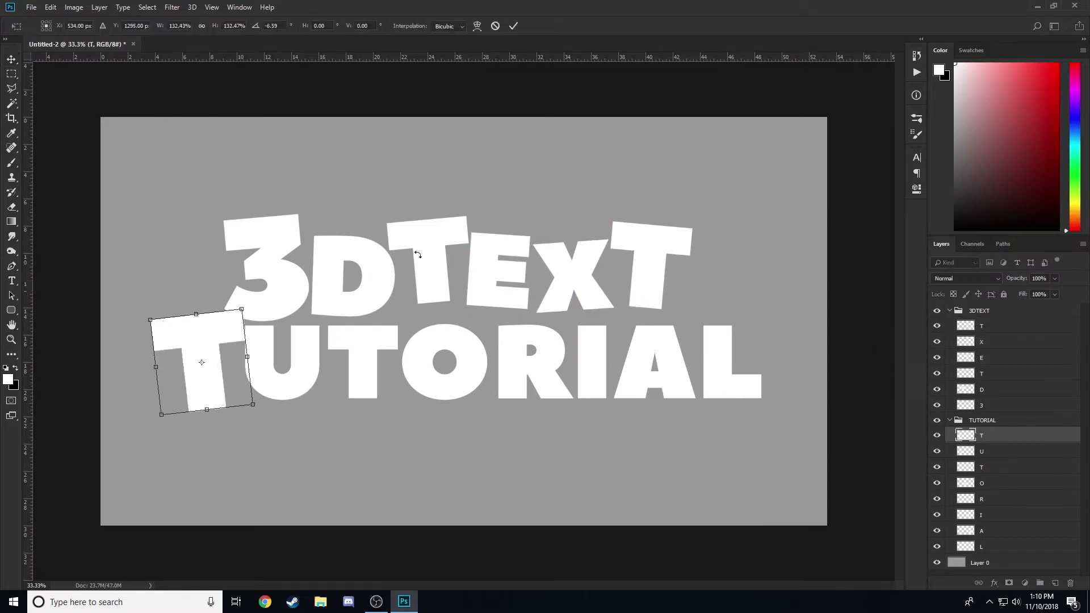
{"action": "left_click", "coordinate": [993, 452]}
{"action": "left_click", "coordinate": [1001, 468]}
{"action": "left_click", "coordinate": [993, 483]}
{"action": "left_click_drag", "start_coordinate": [477, 306], "coordinate": [469, 309]}
Tilt the R, I and A of TUTORIAL and move them left to close up the word.
{"action": "left_click", "coordinate": [982, 499]}
{"action": "left_click", "coordinate": [977, 514]}
{"action": "left_click", "coordinate": [981, 531]}
{"action": "left_click_drag", "start_coordinate": [648, 341], "coordinate": [624, 338]}
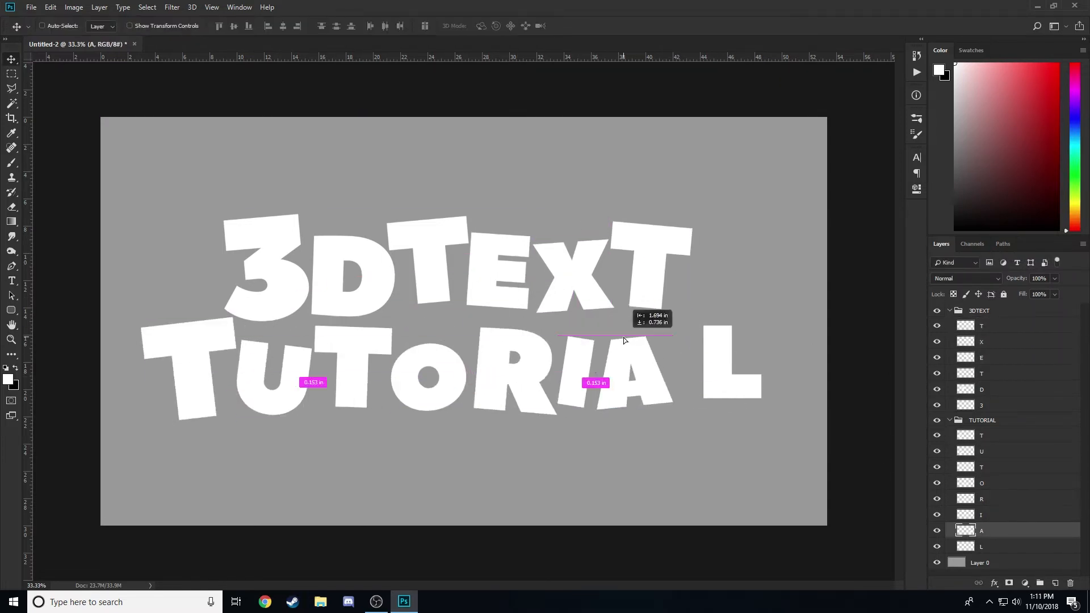
Enlarge the L of TUTORIAL, tilt it slightly counterclockwise and place it close to the A.
{"action": "left_click", "coordinate": [982, 546]}
{"action": "left_click", "coordinate": [994, 436]}
{"action": "left_click", "coordinate": [990, 532]}
{"action": "left_click", "coordinate": [990, 546]}
{"action": "left_click_drag", "start_coordinate": [765, 429], "coordinate": [757, 430]}
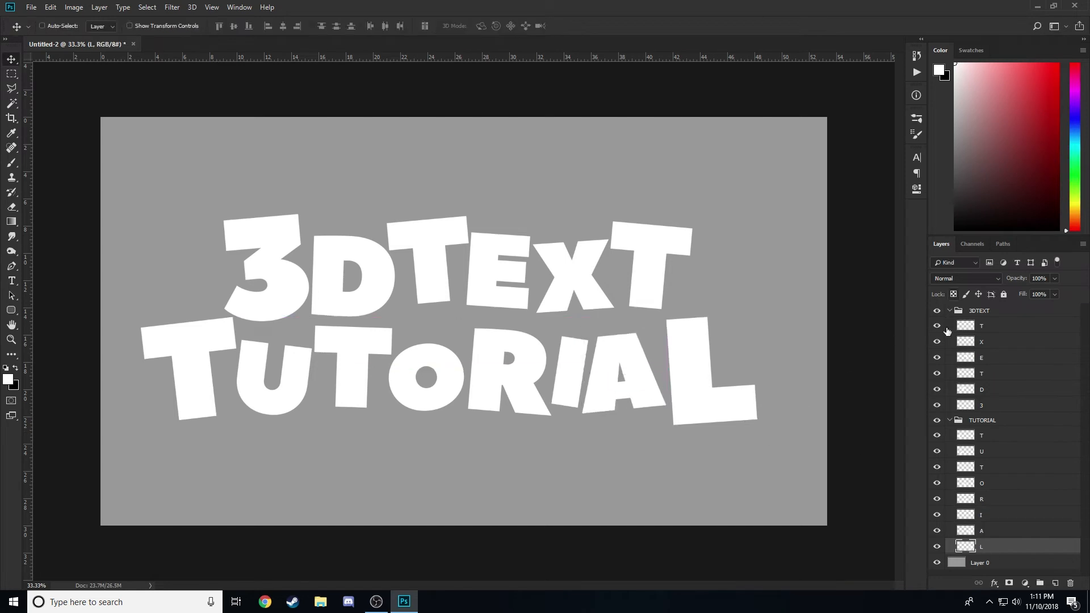
Centre the TUTORIAL group and the 3DTEXT group horizontally on the canvas.
{"action": "left_click", "coordinate": [985, 421]}
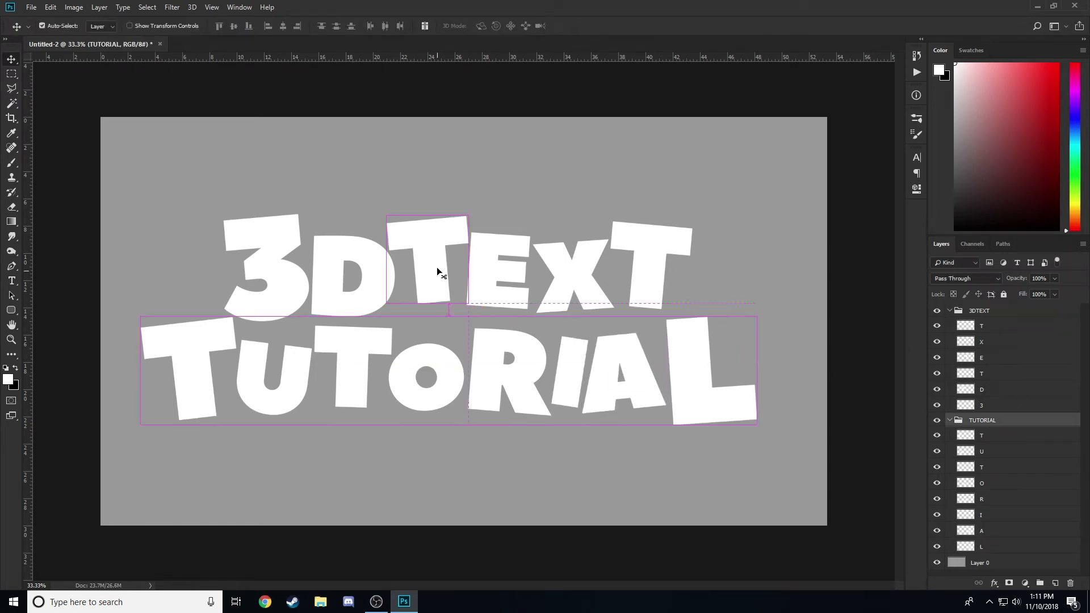
{"action": "key", "text": "ctrl+a"}
{"action": "left_click", "coordinate": [283, 26]}
{"action": "left_click", "coordinate": [978, 310]}
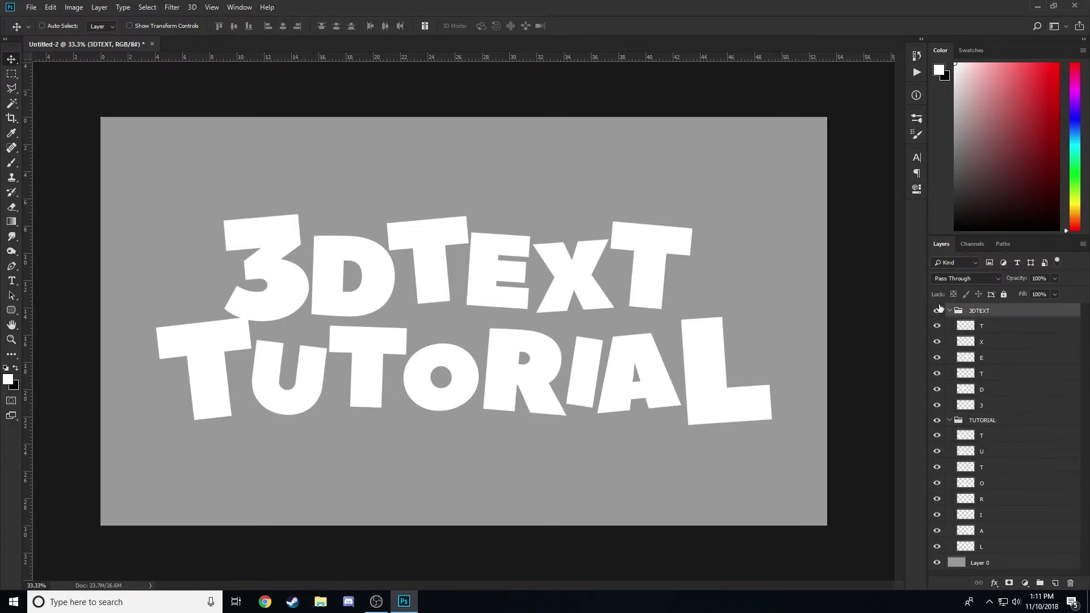
{"action": "left_click", "coordinate": [284, 26]}
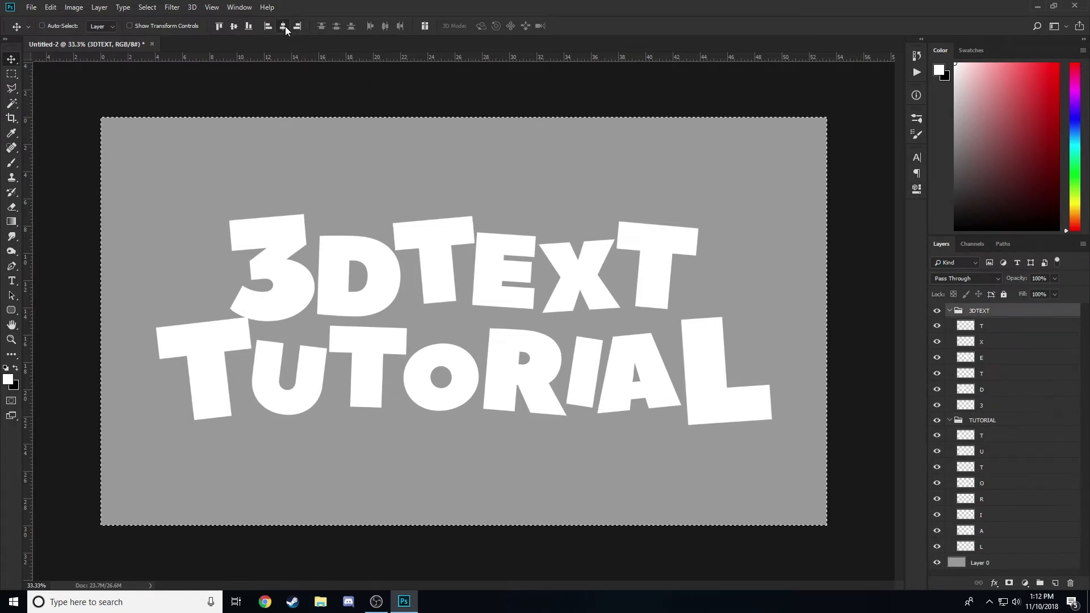
{"action": "key", "text": "ctrl+d"}
Scale the 3DTEXT group down and move it down so it sits close above TUTORIAL.
{"action": "key", "text": "ctrl+t"}
{"action": "left_click_drag", "start_coordinate": [698, 215], "coordinate": [636, 256]}
{"action": "left_click", "coordinate": [513, 26]}
{"action": "left_click_drag", "start_coordinate": [514, 251], "coordinate": [515, 300]}
{"action": "key", "text": "ctrl+a"}
{"action": "key", "text": "ctrl+d"}
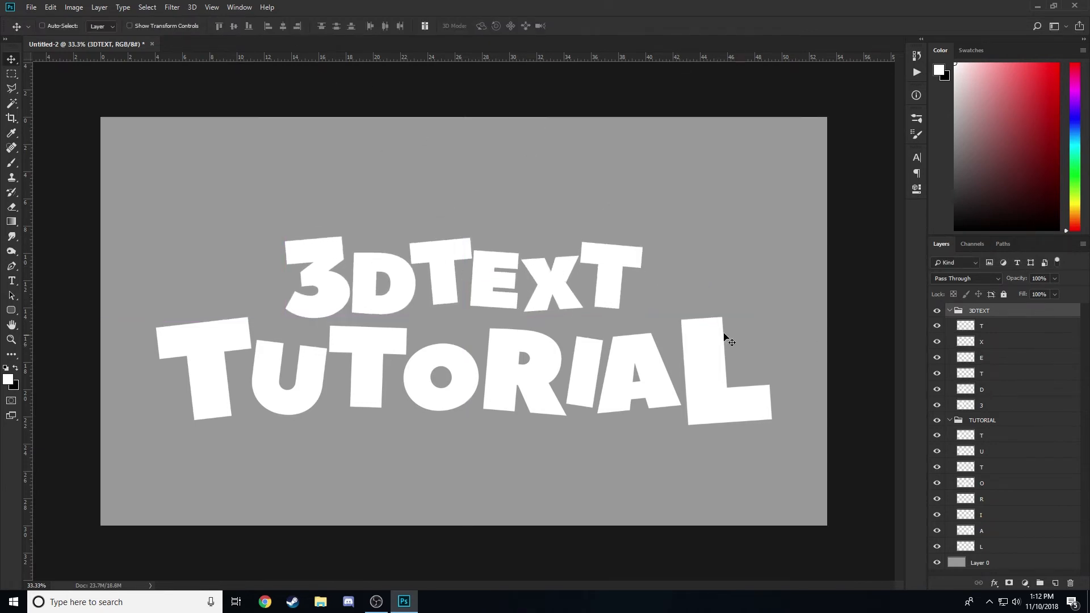
{"action": "key", "text": "Down"}
{"action": "key", "text": "Down"}
{"action": "key", "text": "Down"}
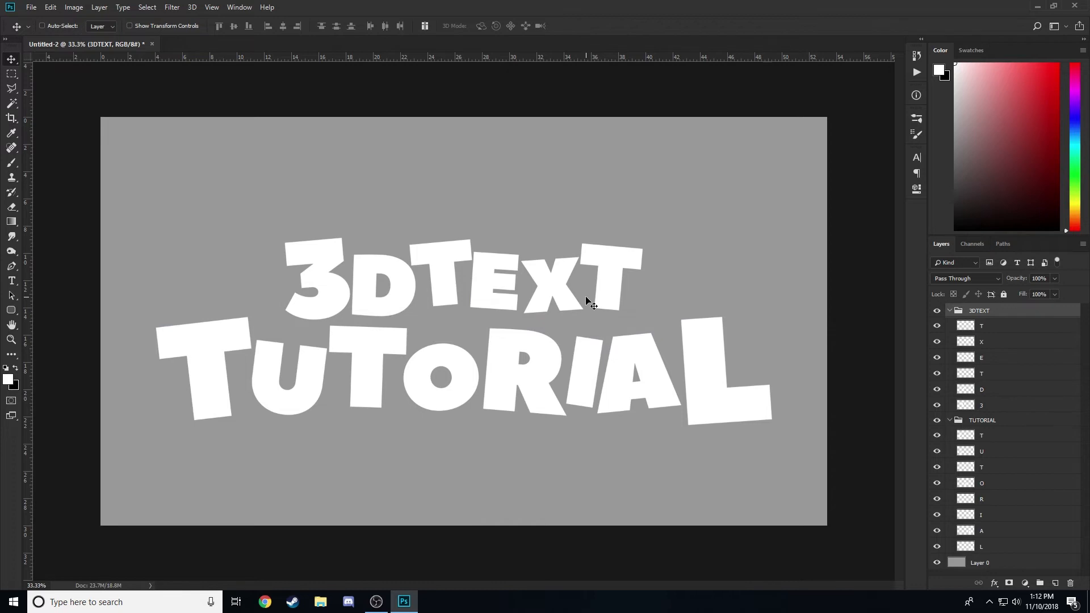
Combine the 3DTEXT and TUTORIAL groups into one parent group and centre it vertically on the canvas.
{"action": "left_click", "coordinate": [949, 420]}
{"action": "left_click", "coordinate": [950, 312]}
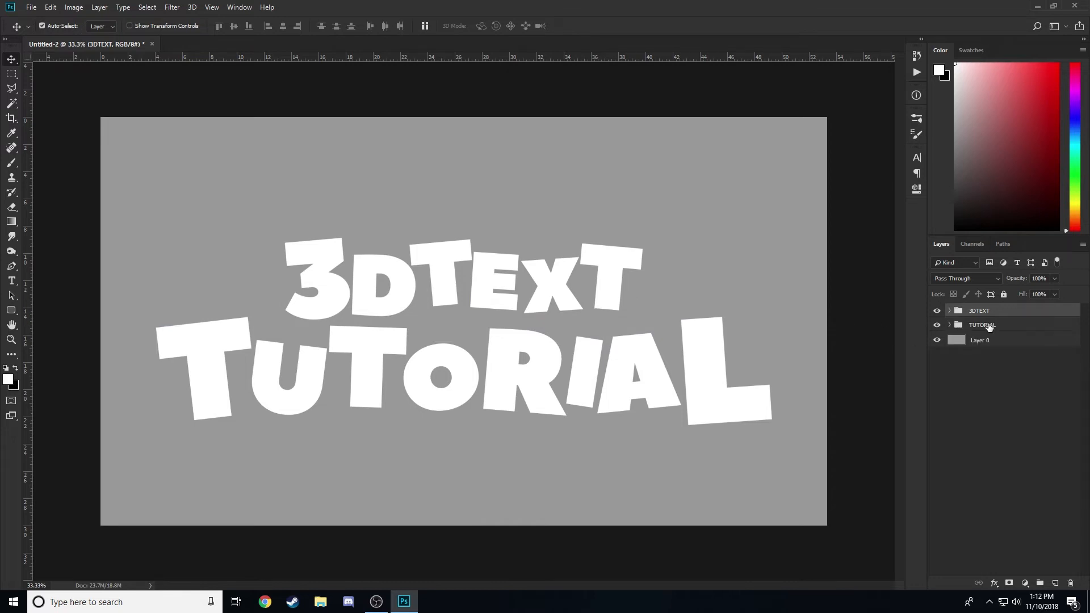
{"action": "left_click", "coordinate": [986, 326], "text": "shift"}
{"action": "key", "text": "ctrl+g"}
{"action": "key", "text": "ctrl+a"}
{"action": "left_click", "coordinate": [231, 26]}
{"action": "key", "text": "ctrl+d"}
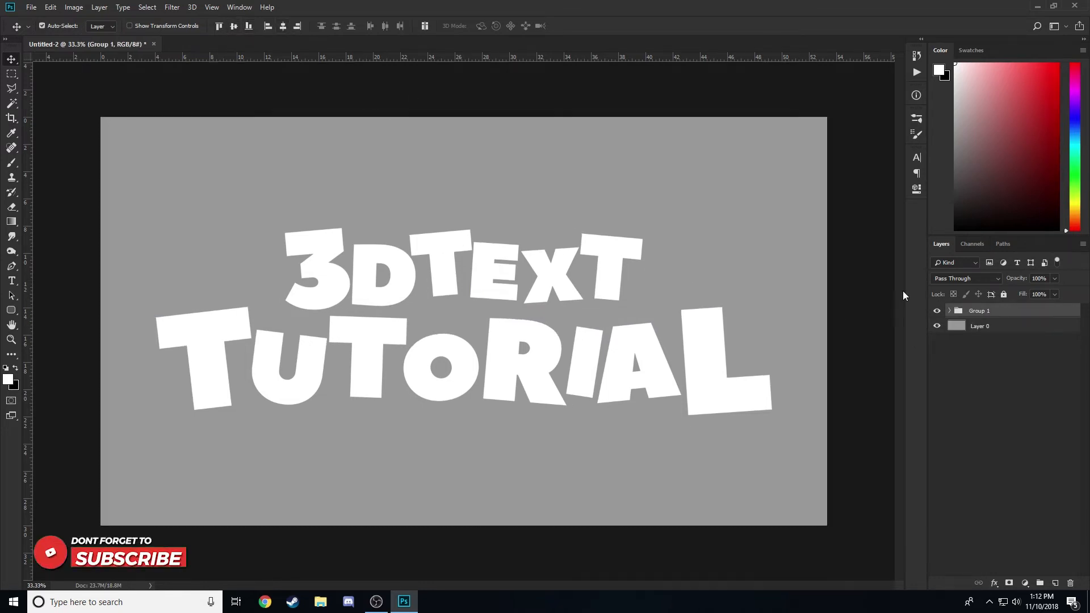
Duplicate the parent text group, merge the copy into a single layer, and hide and collapse the original group.
{"action": "left_click", "coordinate": [950, 311]}
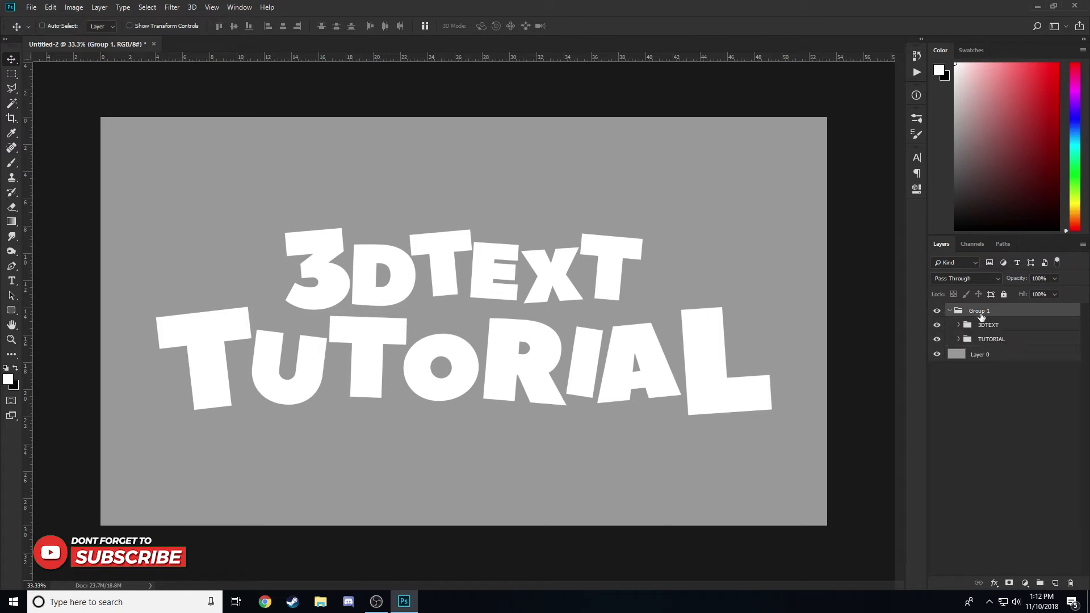
{"action": "key", "text": "ctrl+j"}
{"action": "key", "text": "ctrl+e"}
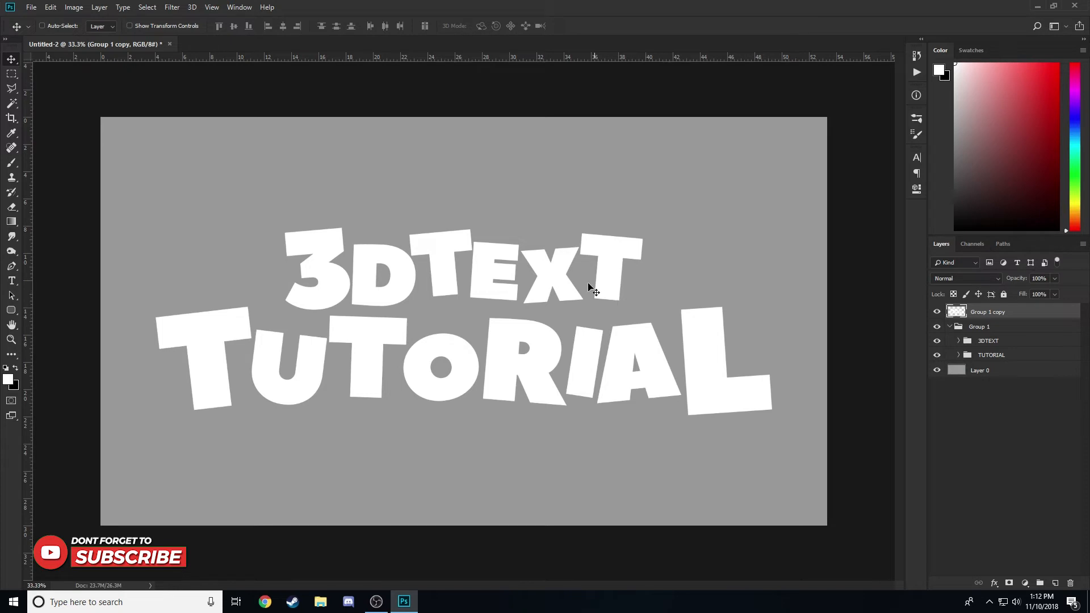
{"action": "left_click", "coordinate": [937, 327]}
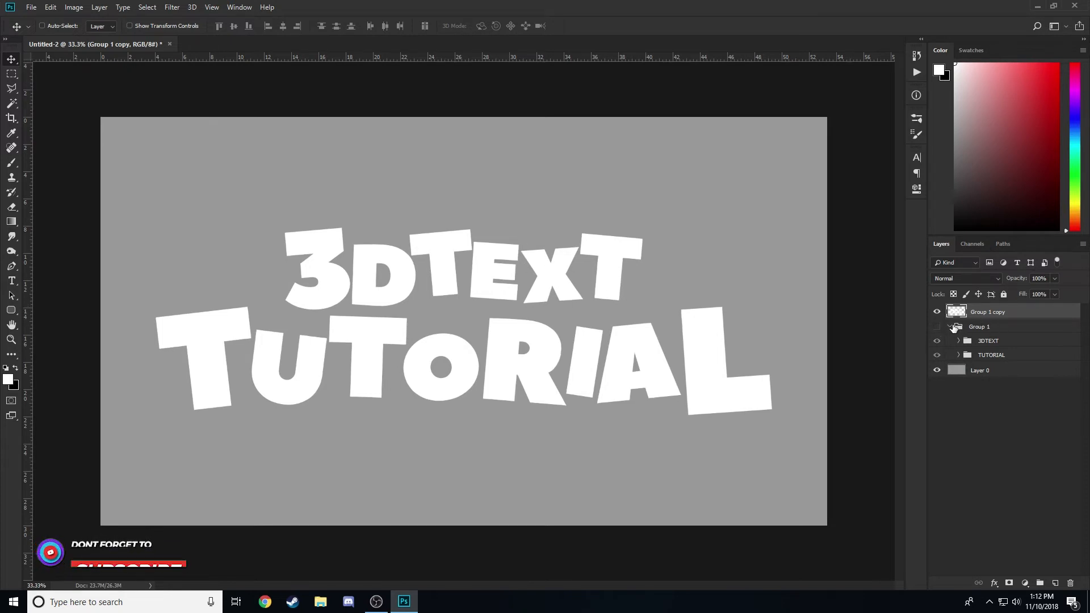
{"action": "left_click", "coordinate": [952, 327]}
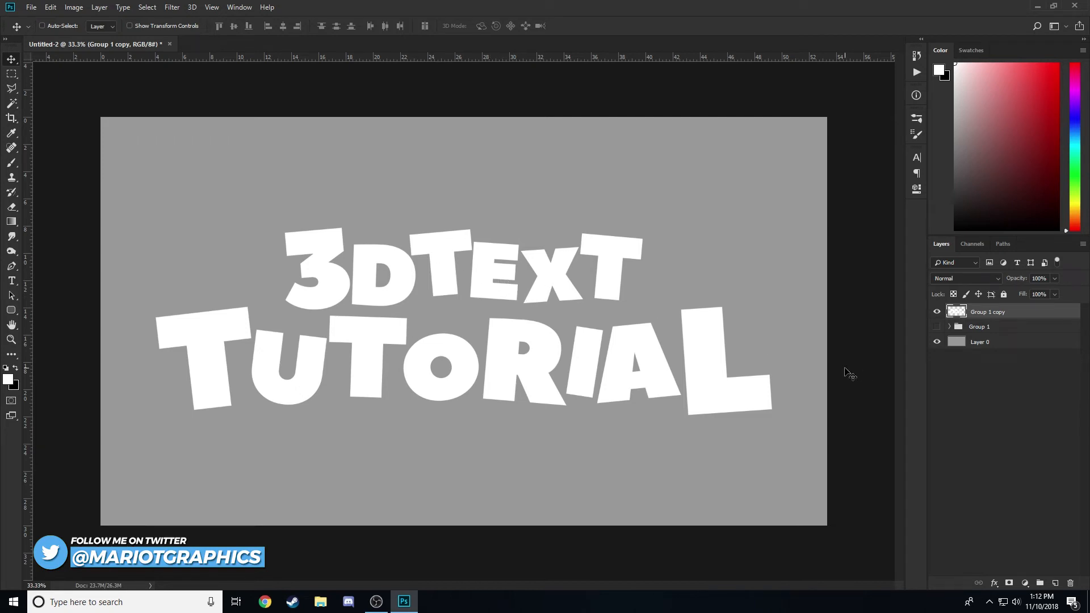
Rename the merged text layer as TOP.
{"action": "double_click", "coordinate": [986, 313]}
{"action": "type", "text": "TOP"}
{"action": "key", "text": "Return"}
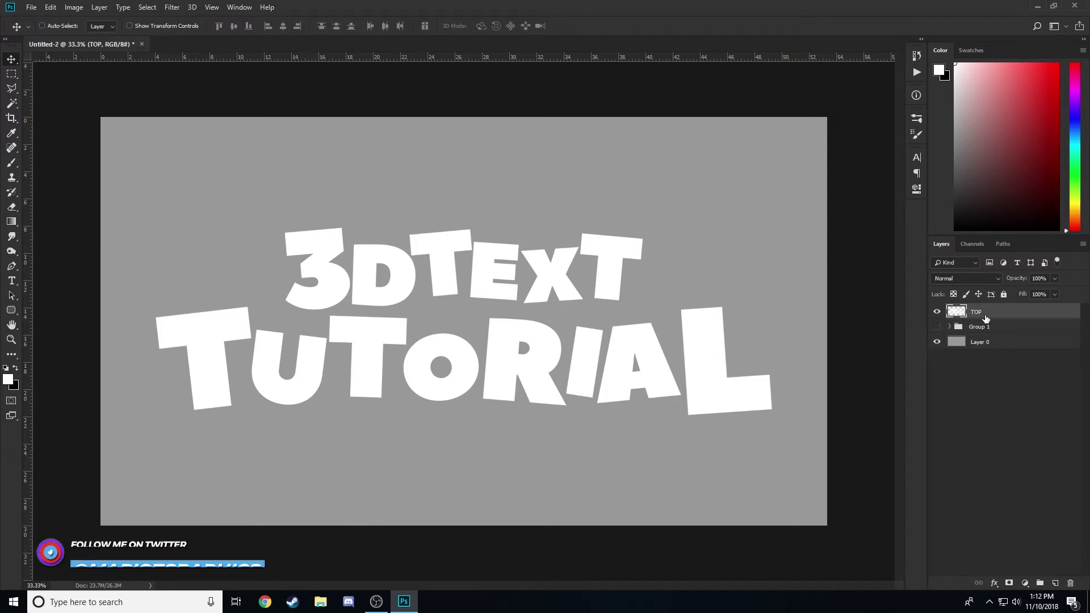
Duplicate the TOP layer and darken the copy with Hue/Saturation at a Lightness of -75.
{"action": "key", "text": "ctrl+j"}
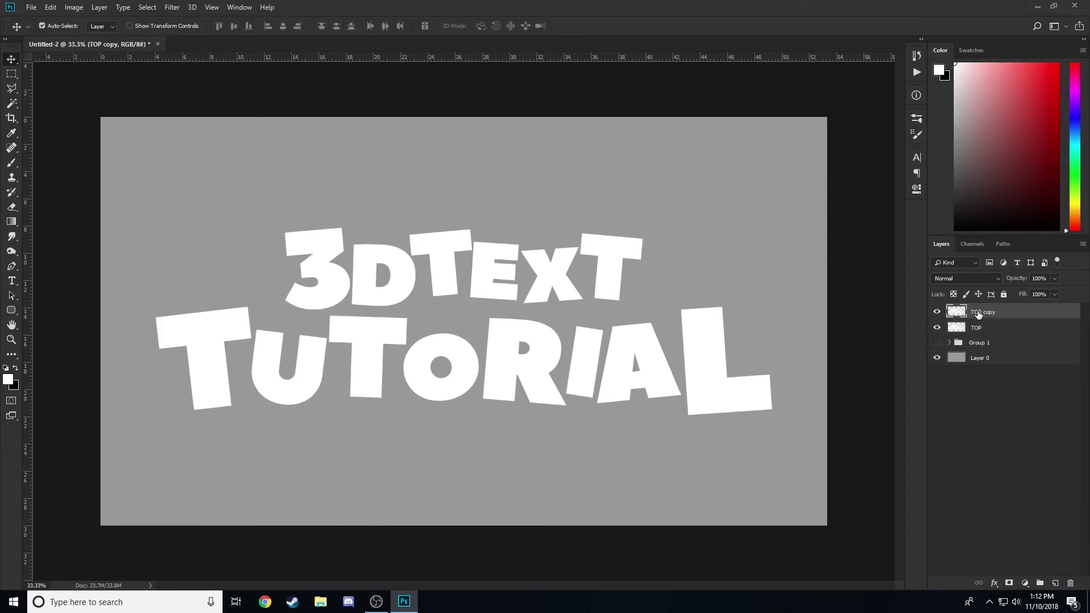
{"action": "key", "text": "ctrl+u"}
{"action": "left_click_drag", "start_coordinate": [801, 199], "coordinate": [691, 164]}
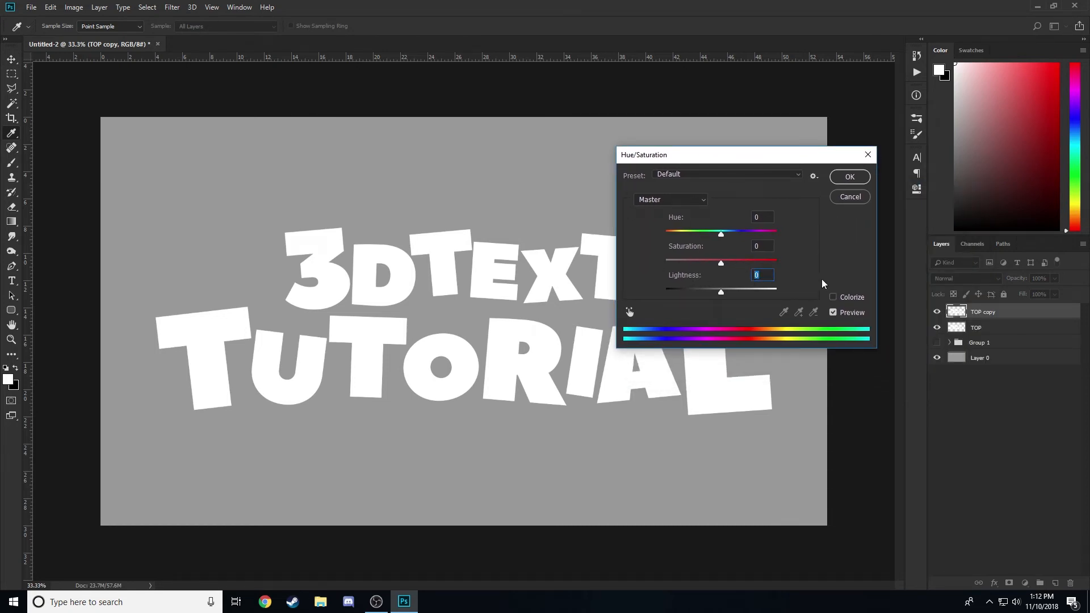
{"action": "type", "text": "-25"}
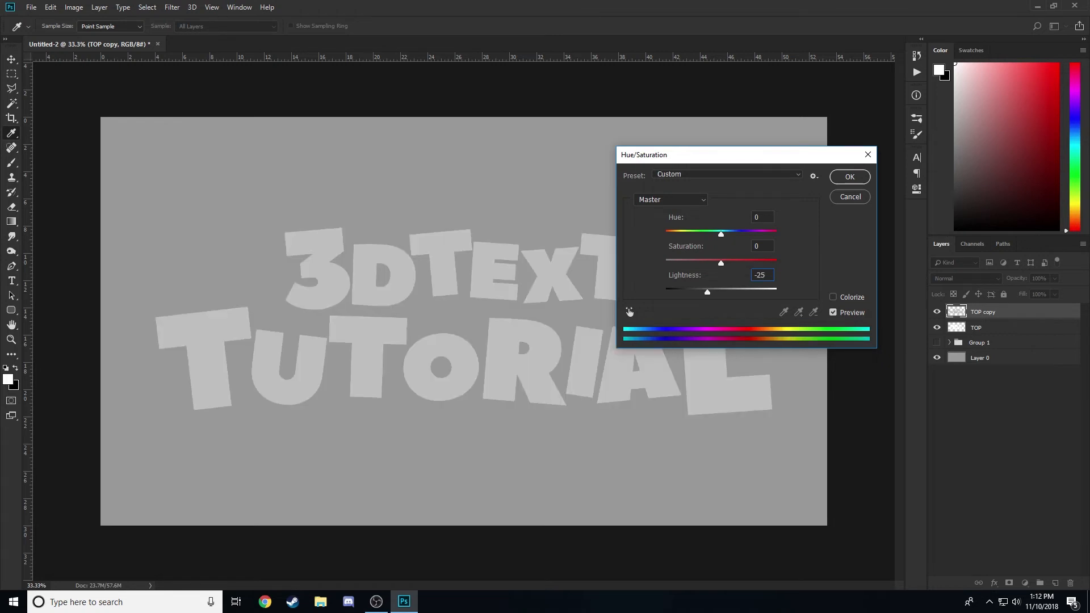
{"action": "key", "text": "BackSpace"}
{"action": "key", "text": "BackSpace"}
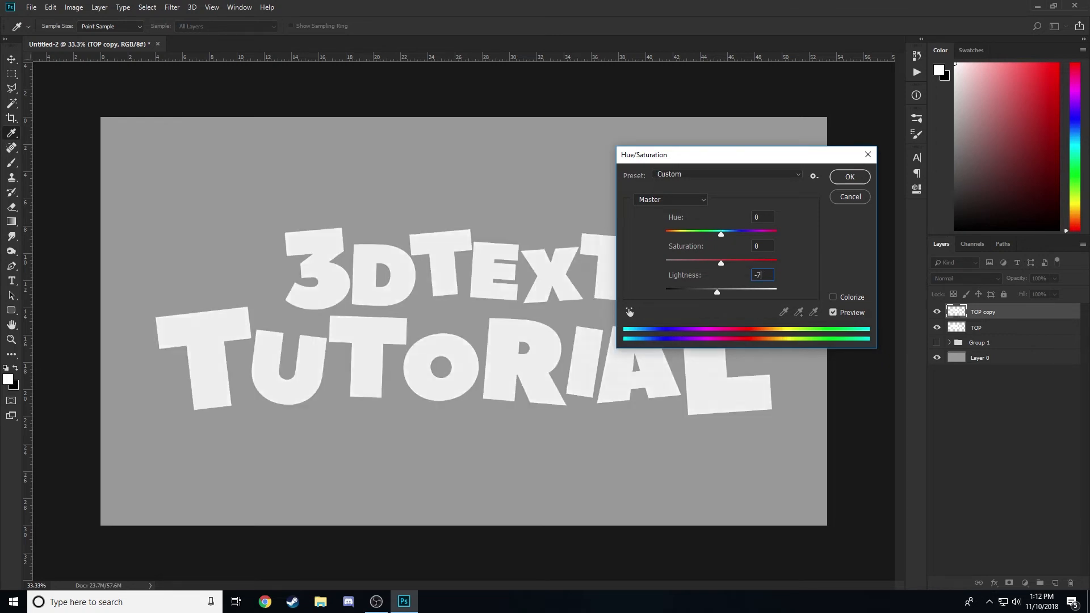
{"action": "type", "text": "75"}
{"action": "key", "text": "Return"}
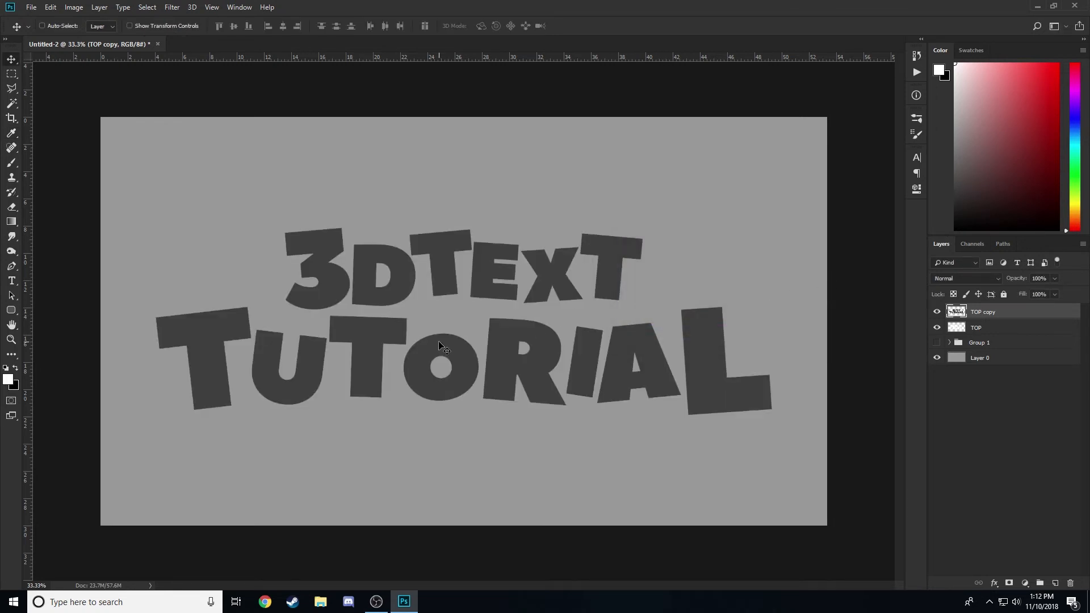
Sample the dark grey of the letters as foreground colour and place the TOP copy layer beneath TOP.
{"action": "key", "text": "i"}
{"action": "left_click", "coordinate": [370, 269]}
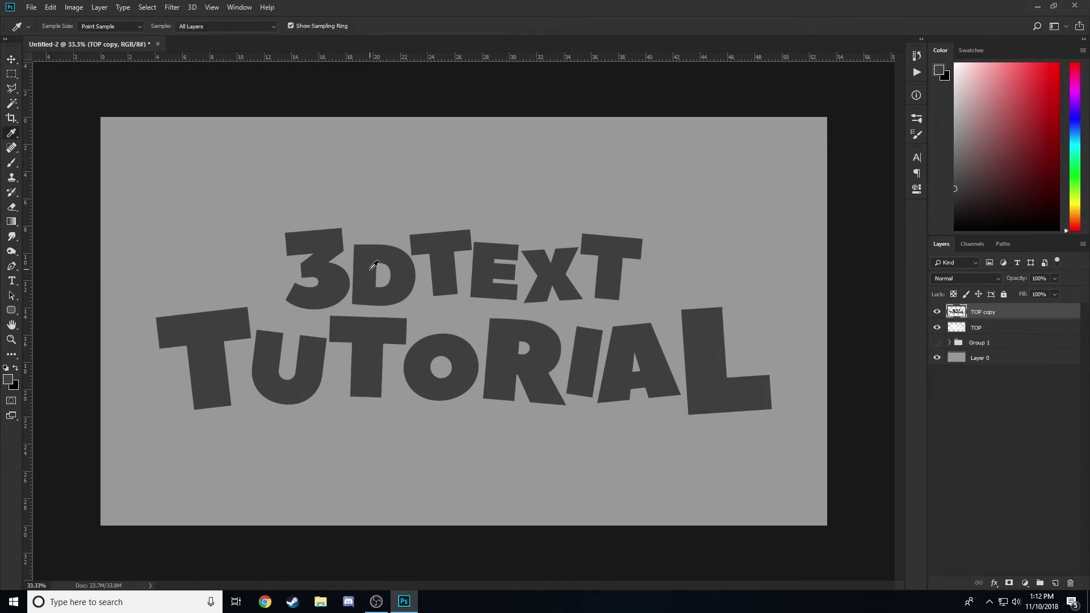
{"action": "key", "text": "v"}
{"action": "left_click_drag", "start_coordinate": [994, 313], "coordinate": [993, 334]}
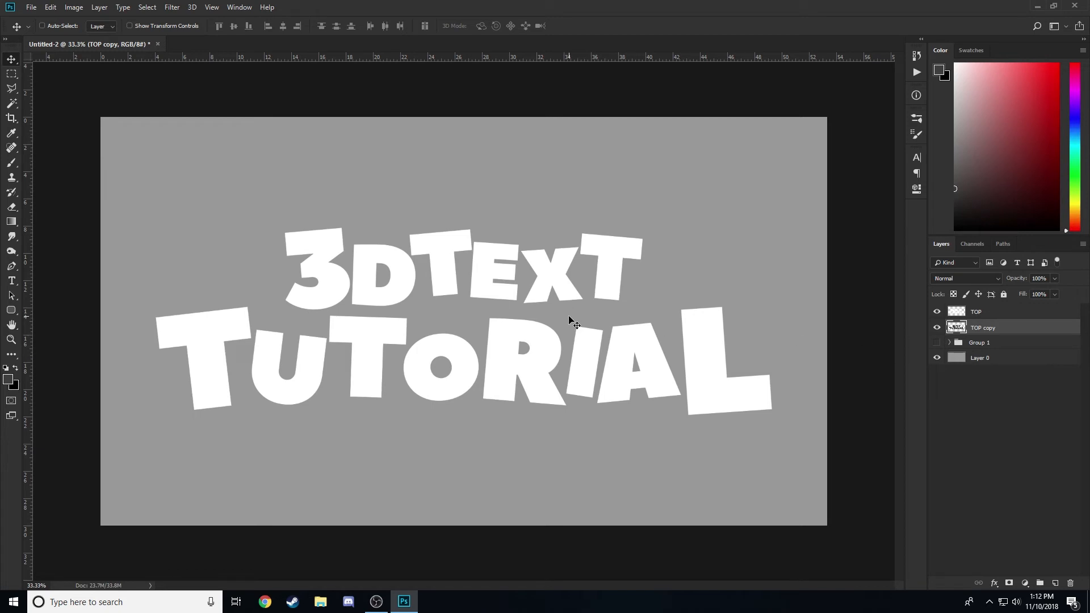
Scale the dark TOP copy layer down to about 94.6% around its centre.
{"action": "key", "text": "ctrl+t"}
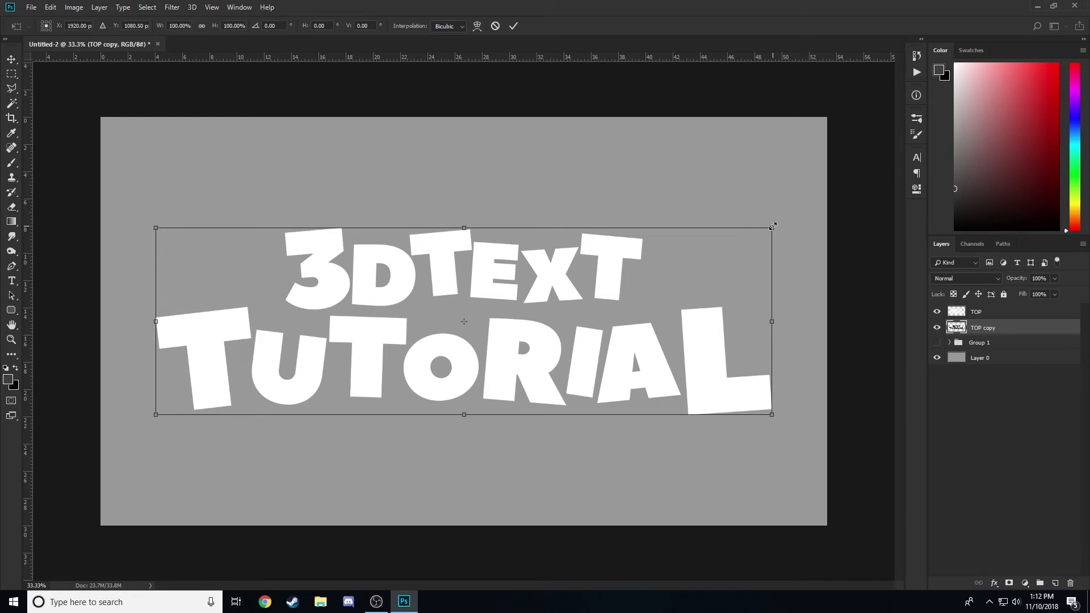
{"action": "left_click_drag", "start_coordinate": [772, 227], "coordinate": [757, 237]}
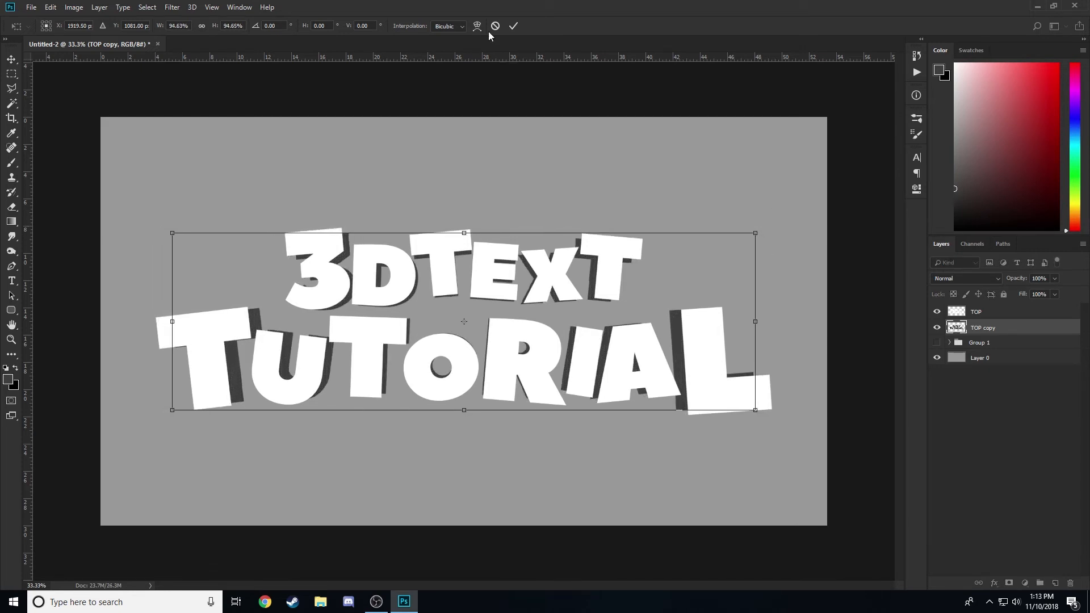
{"action": "left_click", "coordinate": [514, 26]}
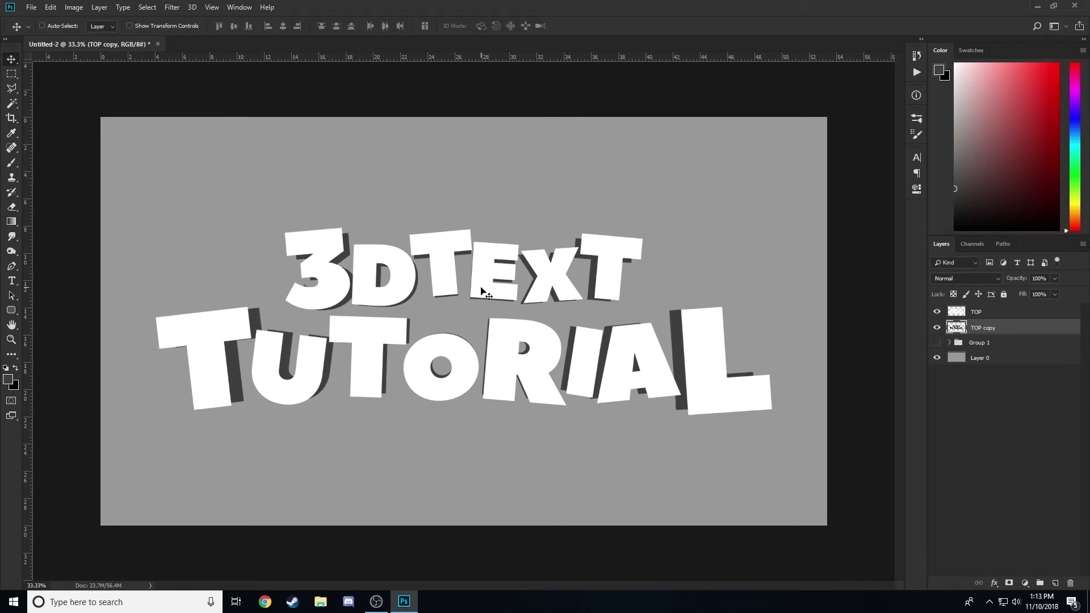
Move the dark TOP copy layer slightly down and narrow its lower edge with a Perspective transform of about -4.2°.
{"action": "left_click_drag", "start_coordinate": [481, 288], "coordinate": [478, 300]}
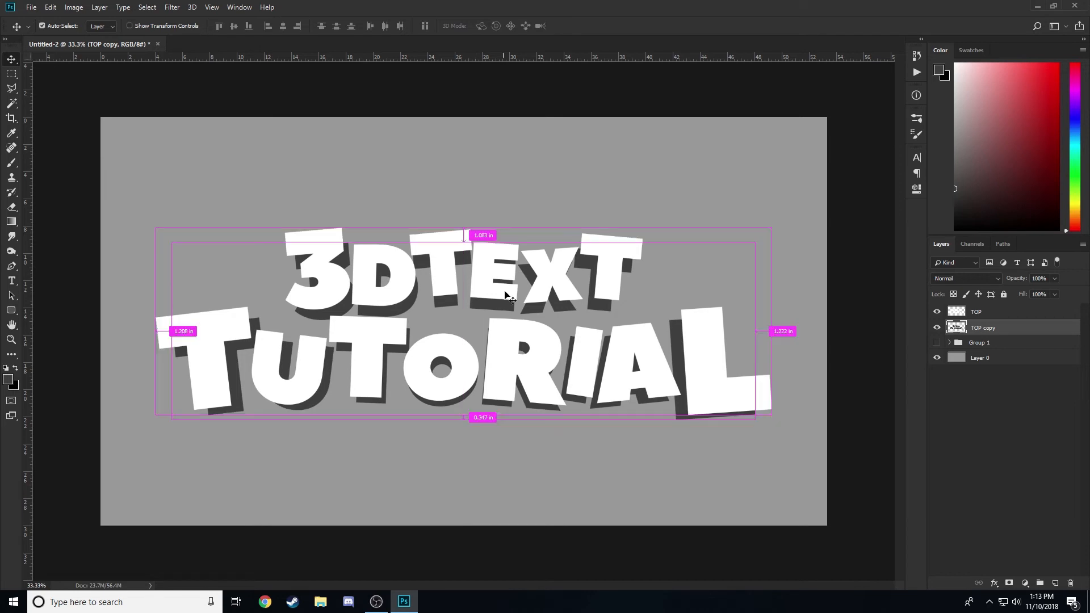
{"action": "key", "text": "ctrl+t"}
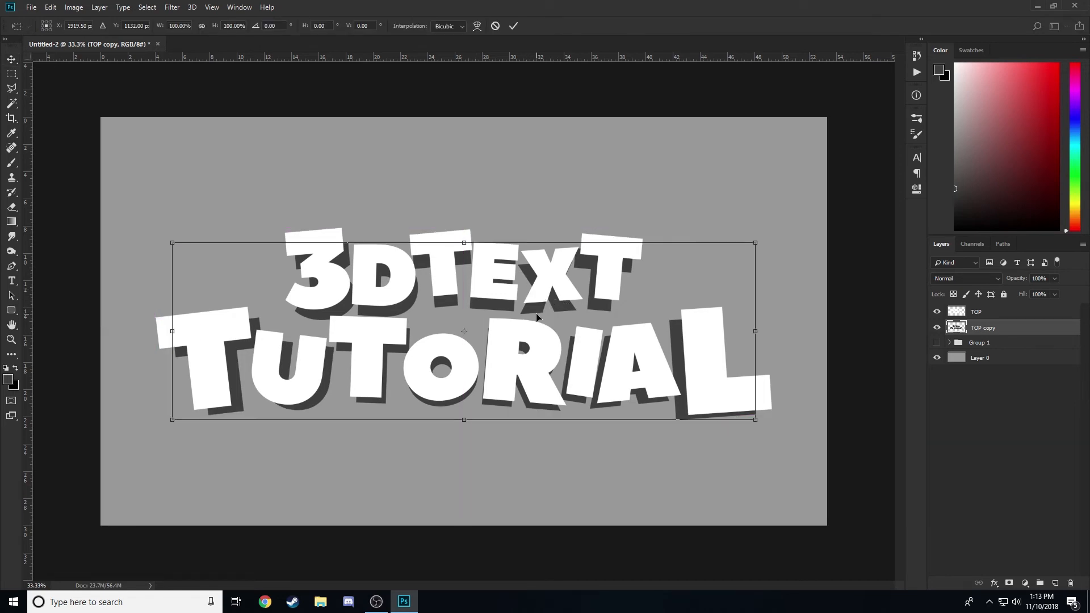
{"action": "right_click", "coordinate": [537, 316]}
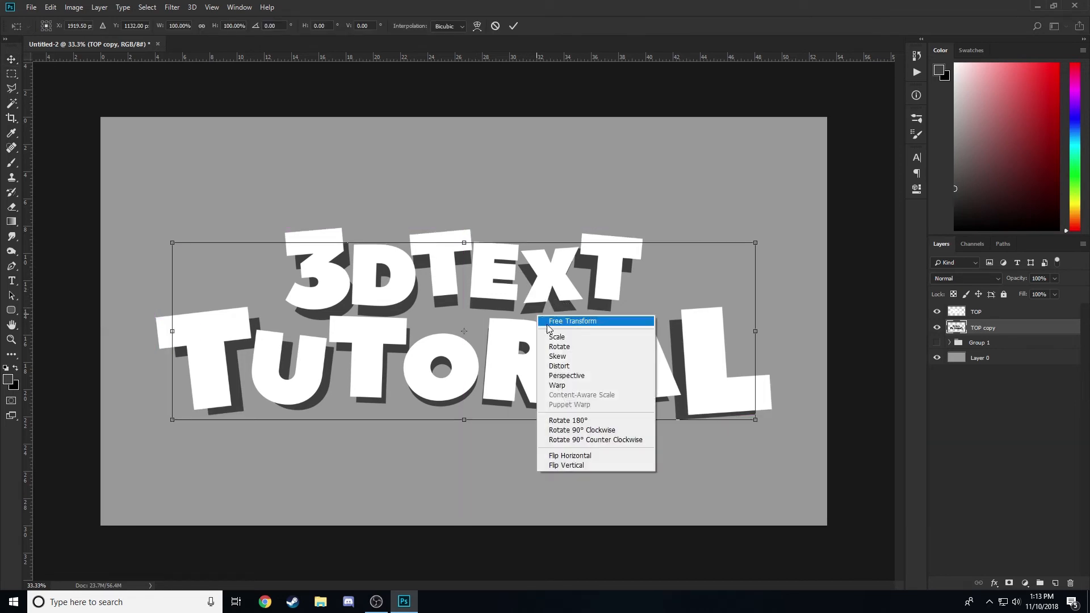
{"action": "left_click", "coordinate": [574, 375]}
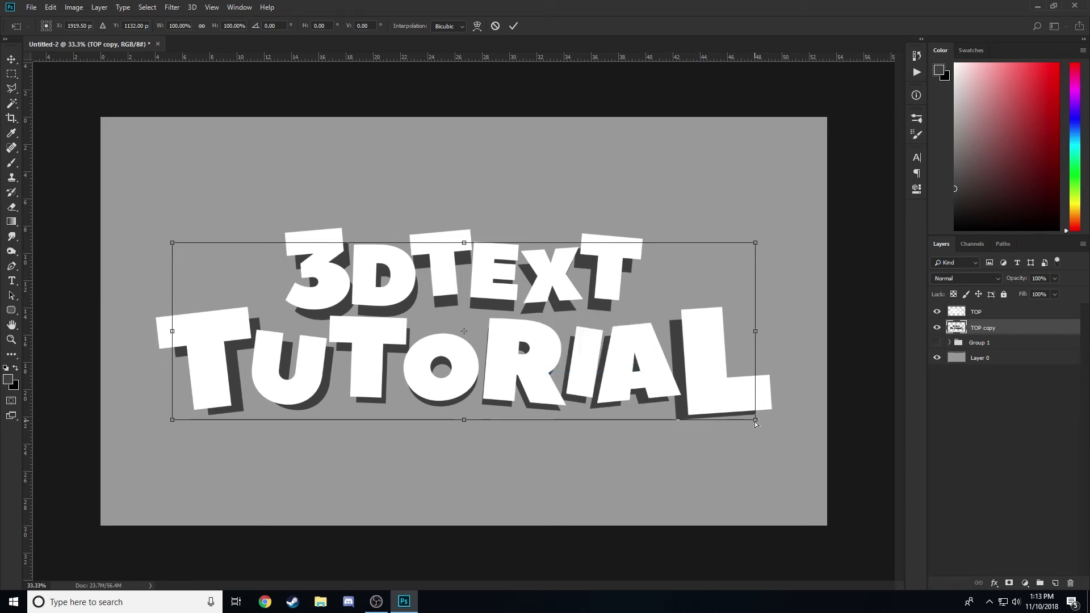
{"action": "mouse_move", "coordinate": [755, 422]}
{"action": "left_mouse_down"}
{"action": "mouse_move", "coordinate": [731, 425]}
{"action": "mouse_move", "coordinate": [744, 427]}
{"action": "left_mouse_up"}
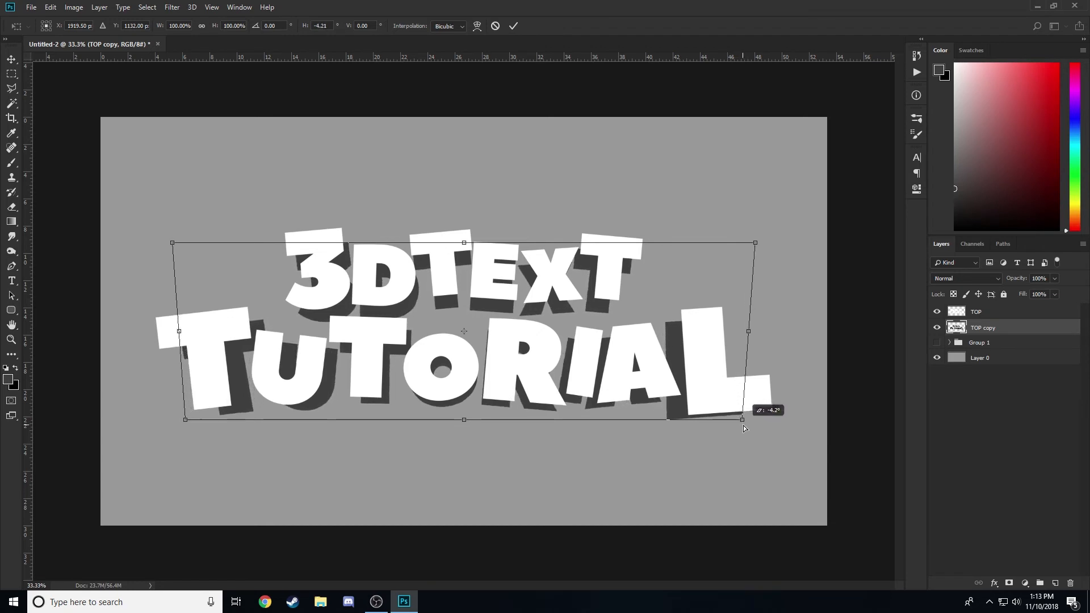
{"action": "left_click", "coordinate": [513, 26]}
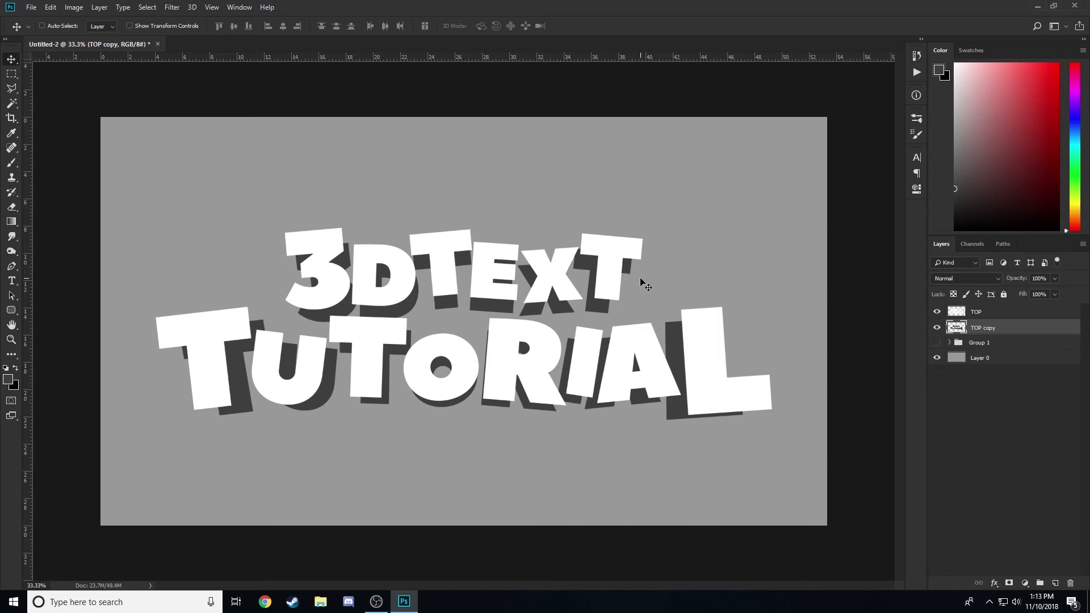
Add a new layer between TOP and TOP copy and clip it to TOP copy.
{"action": "left_click", "coordinate": [1055, 583]}
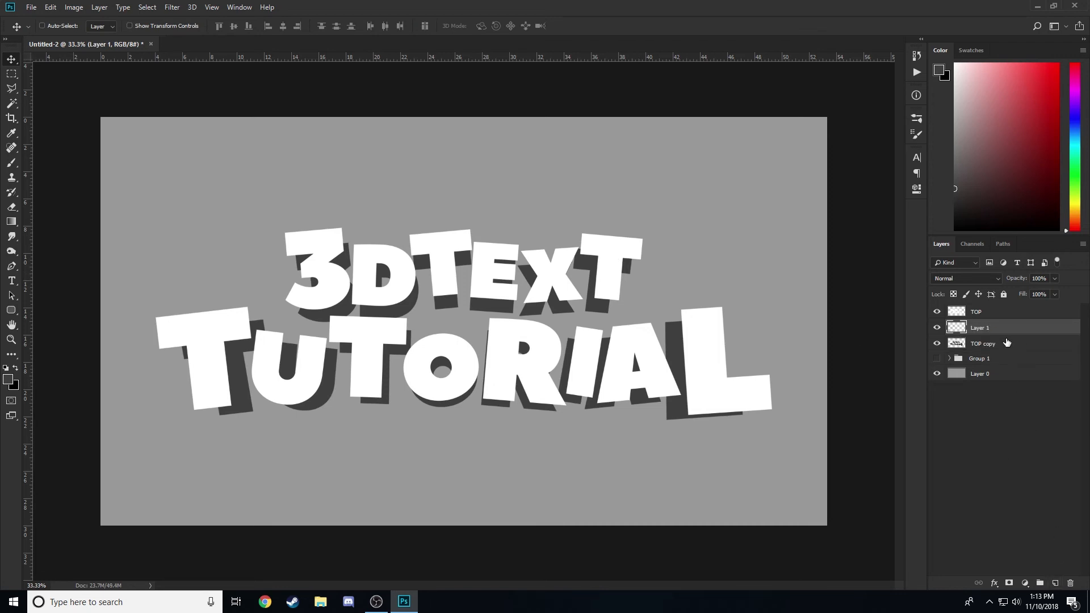
{"action": "left_click", "coordinate": [1006, 335], "text": "alt"}
Release the new layer's clipping mask and fill a polygonal lasso selection joining the 3's upper-left arm to its dark copy with dark grey.
{"action": "key", "text": "l"}
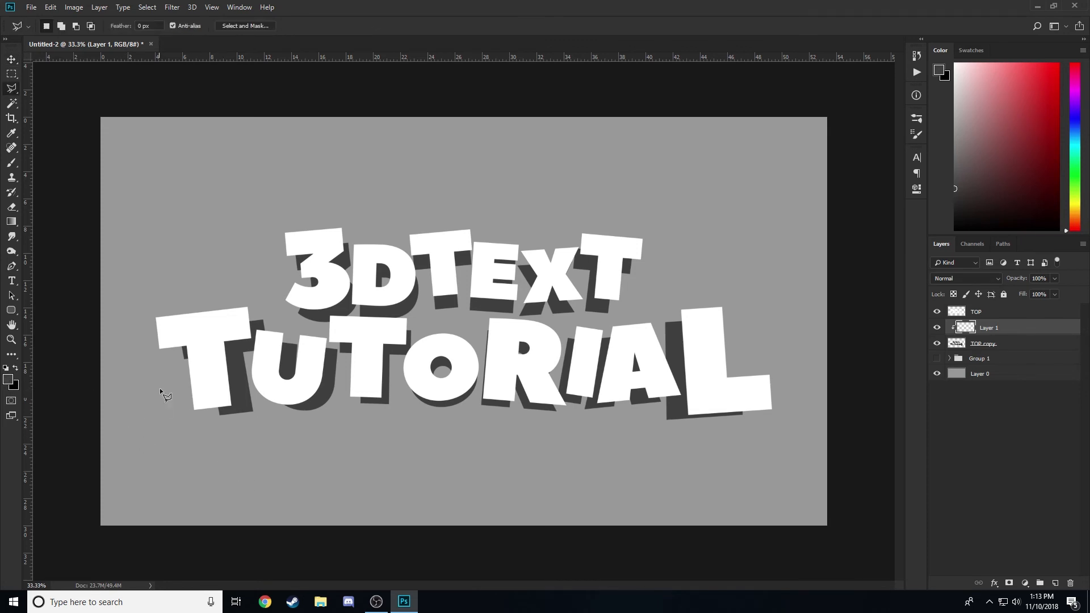
{"action": "key", "text": "ctrl+plus"}
{"action": "key", "text": "ctrl+plus"}
{"action": "key", "text": "ctrl+plus"}
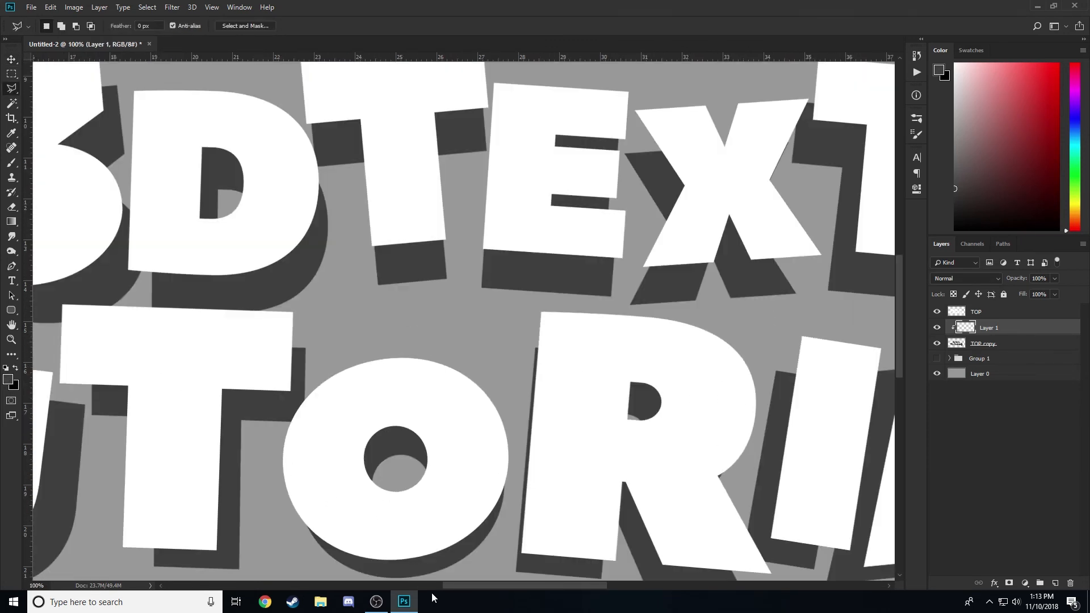
{"action": "left_click_drag", "start_coordinate": [444, 586], "coordinate": [399, 585]}
{"action": "scroll", "coordinate": [280, 387], "scroll_direction": "up", "scroll_amount": 3}
{"action": "key", "text": "ctrl+plus"}
{"action": "scroll", "coordinate": [383, 510], "scroll_direction": "up", "scroll_amount": 3}
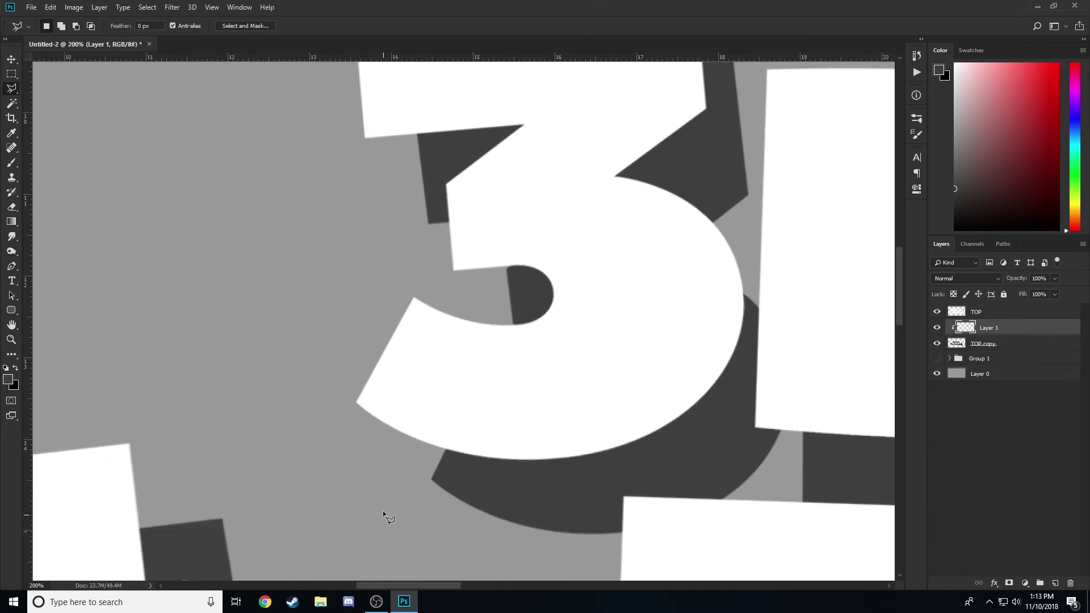
{"action": "scroll", "coordinate": [388, 356], "scroll_direction": "up", "scroll_amount": 2}
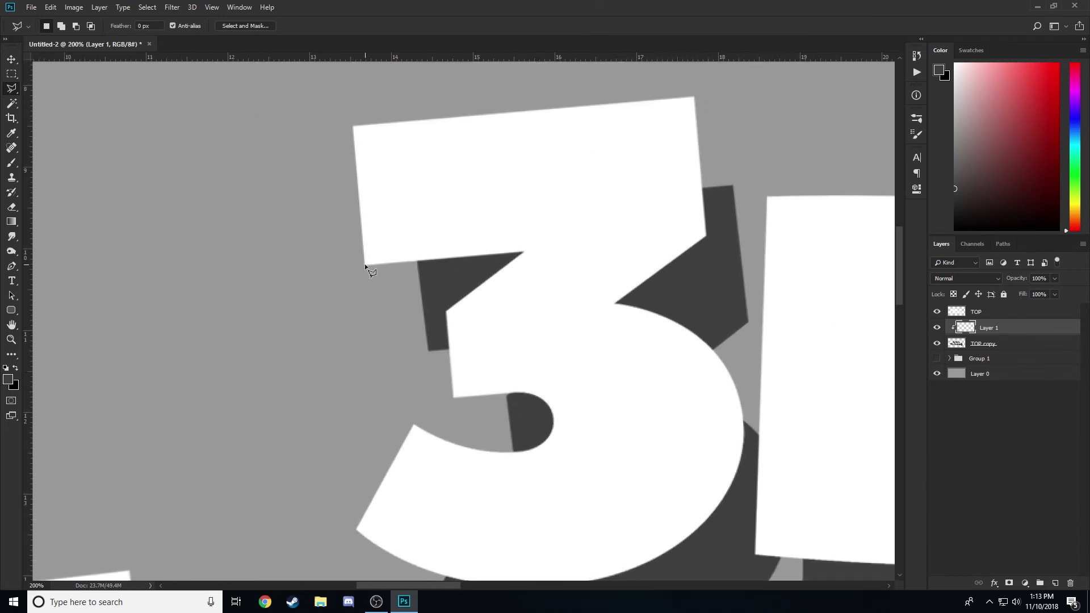
{"action": "left_click", "coordinate": [429, 350]}
{"action": "double_click", "coordinate": [458, 226]}
{"action": "left_click", "coordinate": [992, 334], "text": "alt"}
{"action": "key", "text": "alt+BackSpace"}
{"action": "key", "text": "ctrl+d"}
Fill the remaining corner gaps between the white letters and their dark copy with dark grey, starting at the middle of the 3.
{"action": "scroll", "coordinate": [465, 287], "scroll_direction": "down", "scroll_amount": 3}
{"action": "left_click", "coordinate": [465, 288]}
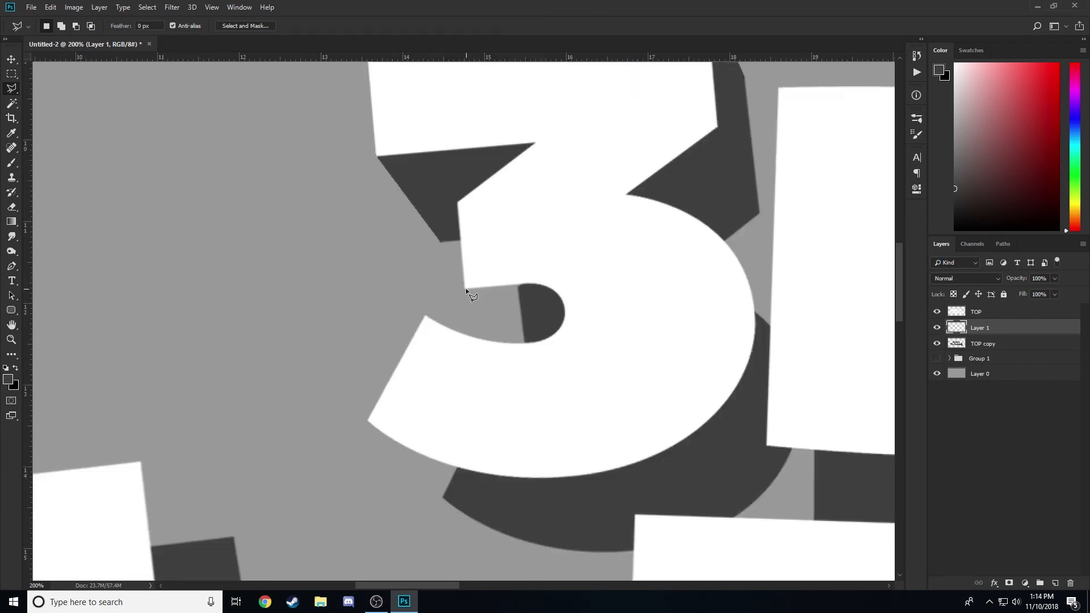
{"action": "scroll", "coordinate": [493, 398], "scroll_direction": "down", "scroll_amount": 2}
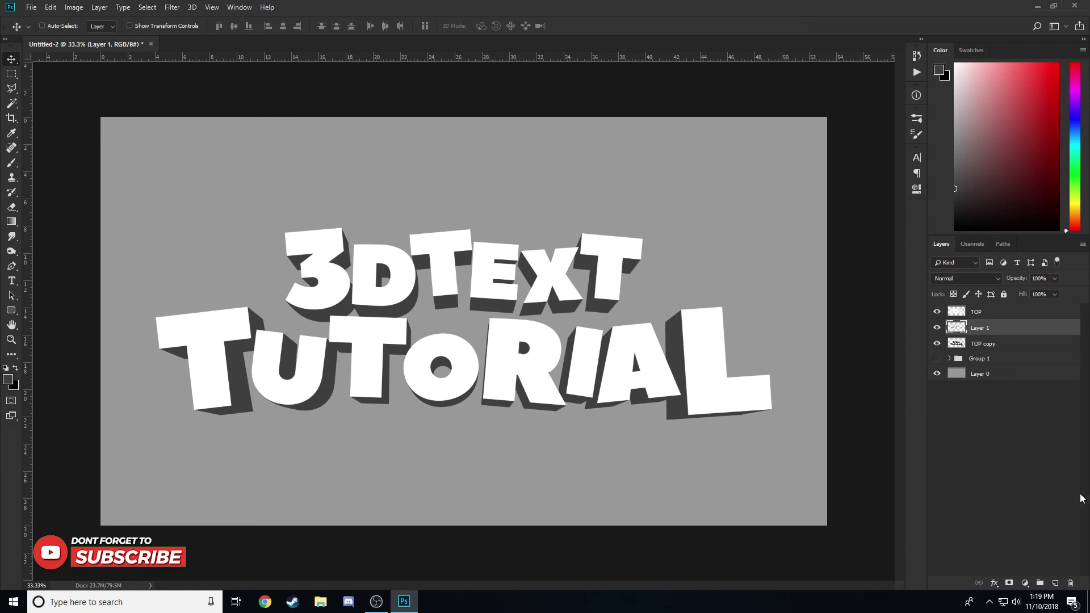
Merge Layer 1 with TOP copy and rename the merged layer as Extrusion.
{"action": "left_click", "coordinate": [1005, 344], "text": "ctrl"}
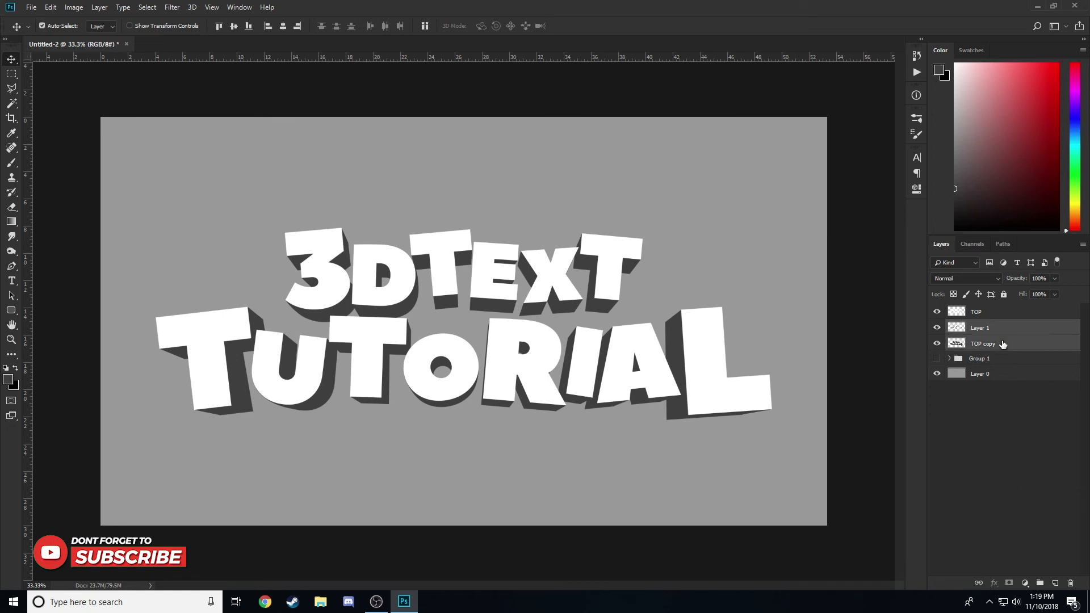
{"action": "key", "text": "ctrl+e"}
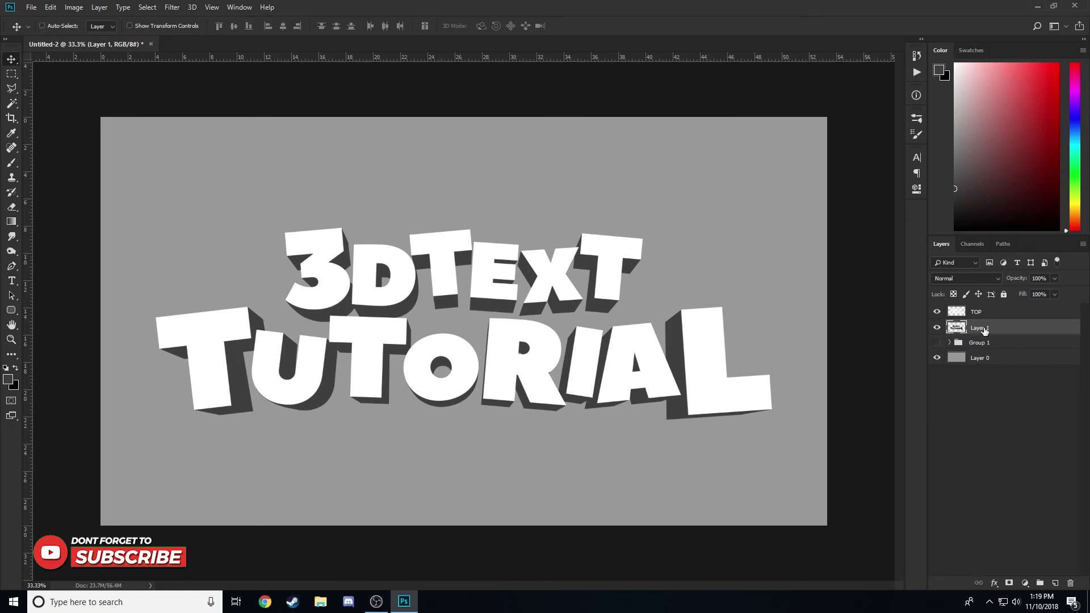
{"action": "double_click", "coordinate": [984, 328]}
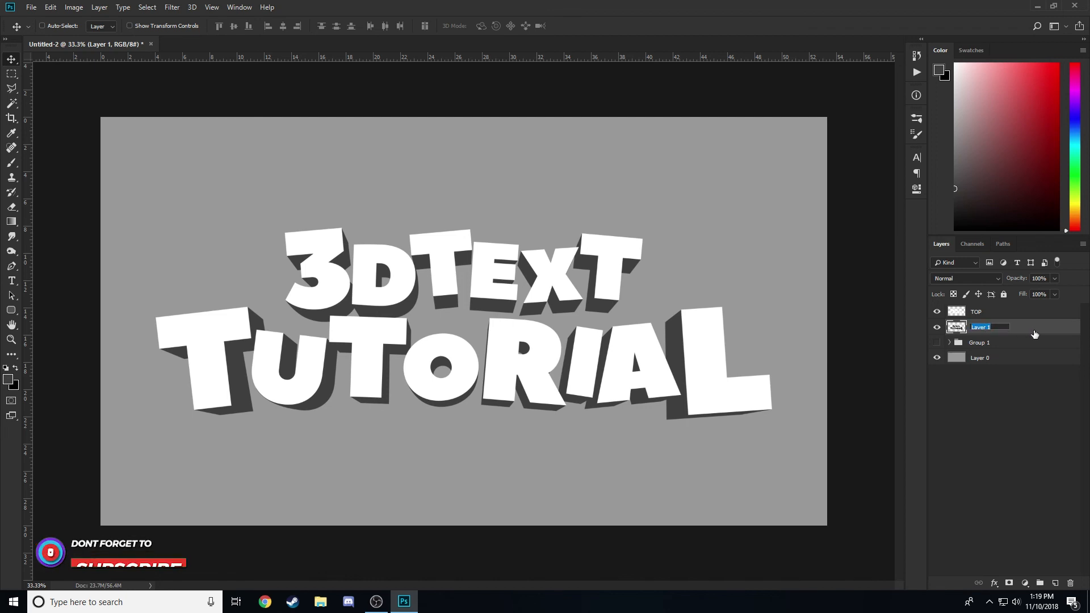
{"action": "type", "text": "Extrusion"}
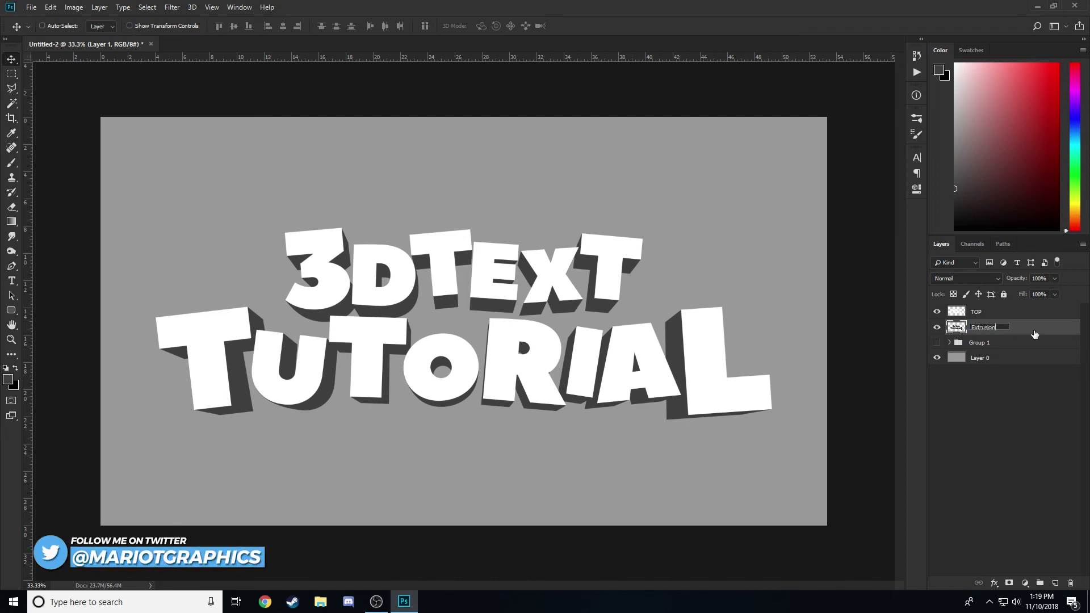
{"action": "key", "text": "Return"}
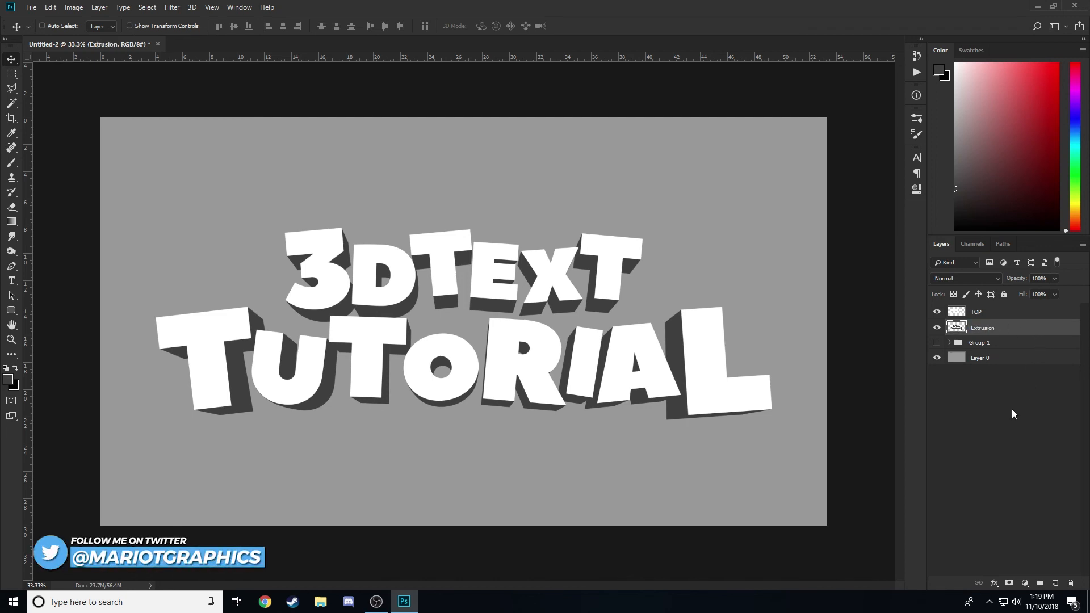